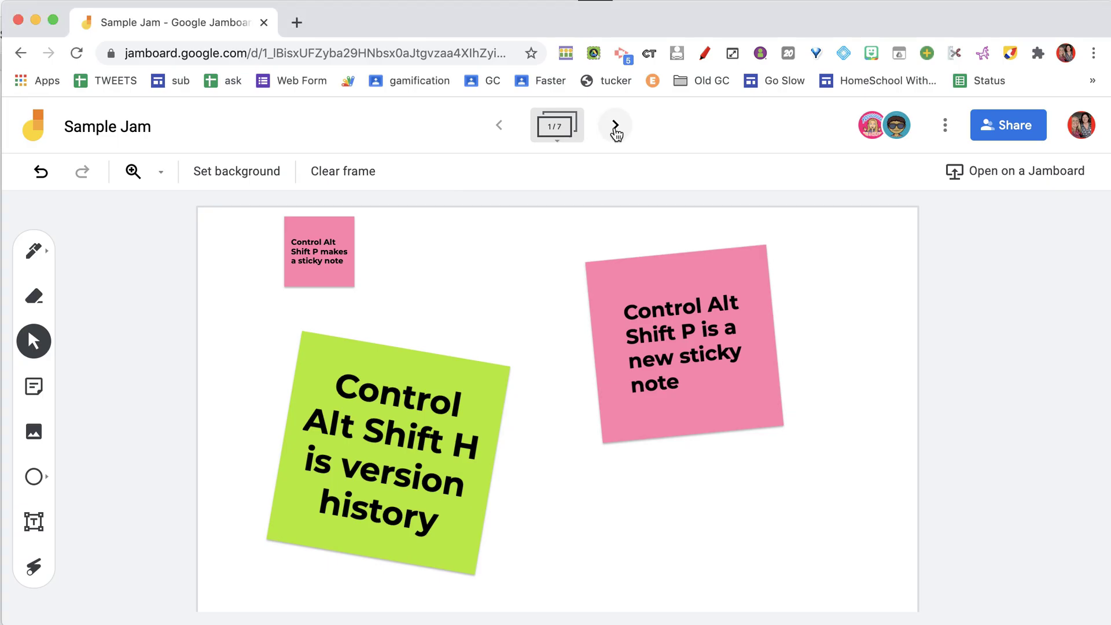
Step: Browse the jam's frames in the thumbnail strip, paging ahead to view frame 6
click(615, 126)
click(499, 126)
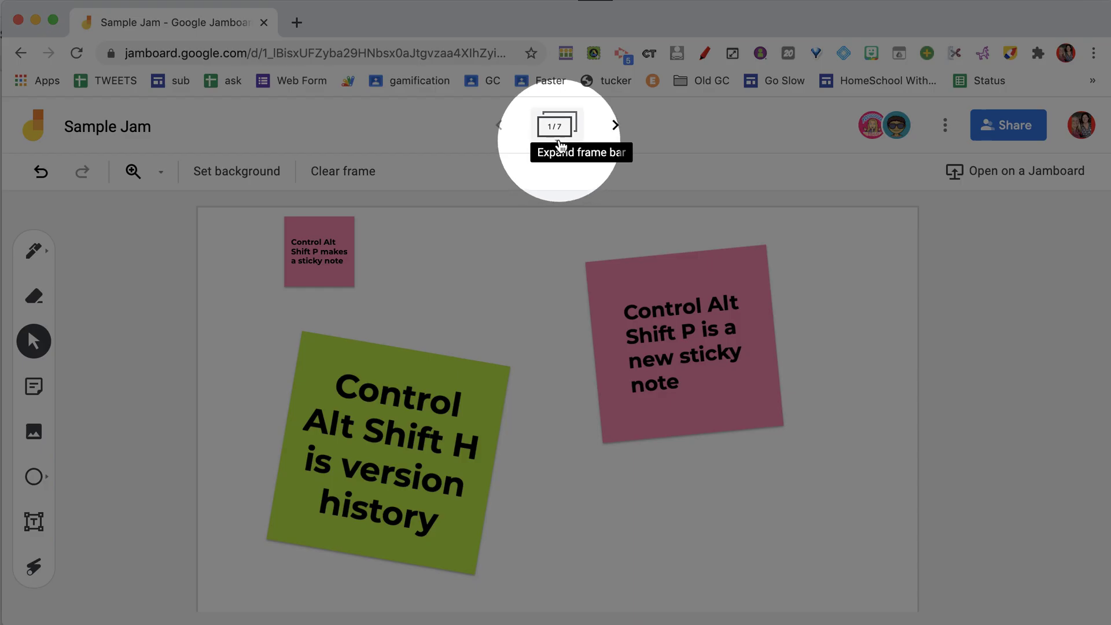
click(557, 126)
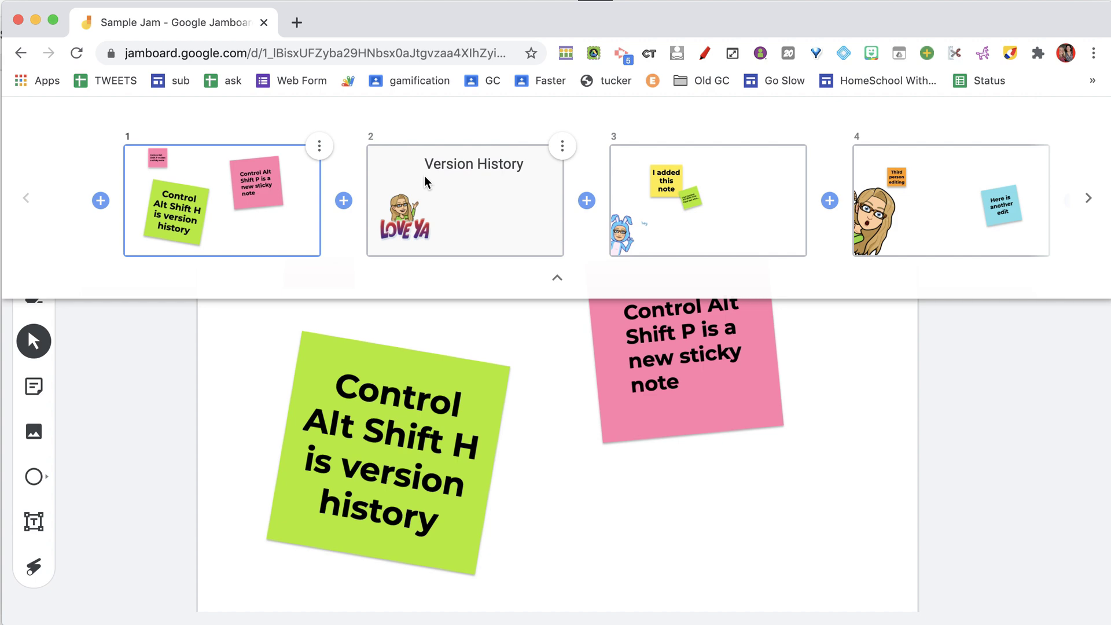
click(1088, 204)
click(1088, 203)
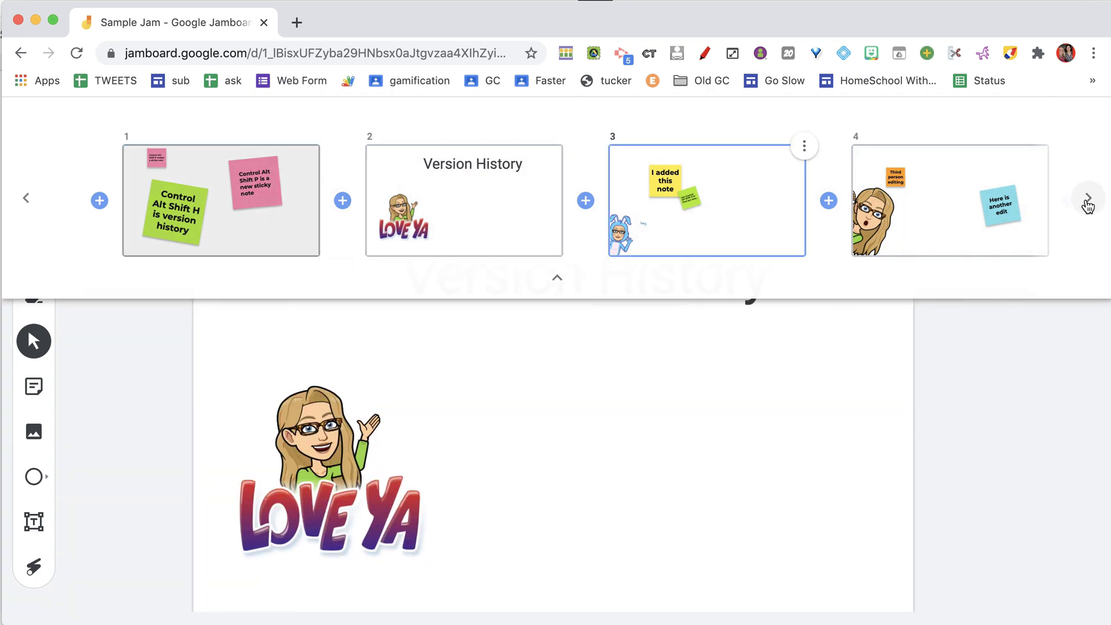
click(1088, 203)
click(1088, 204)
click(1088, 203)
click(1088, 203)
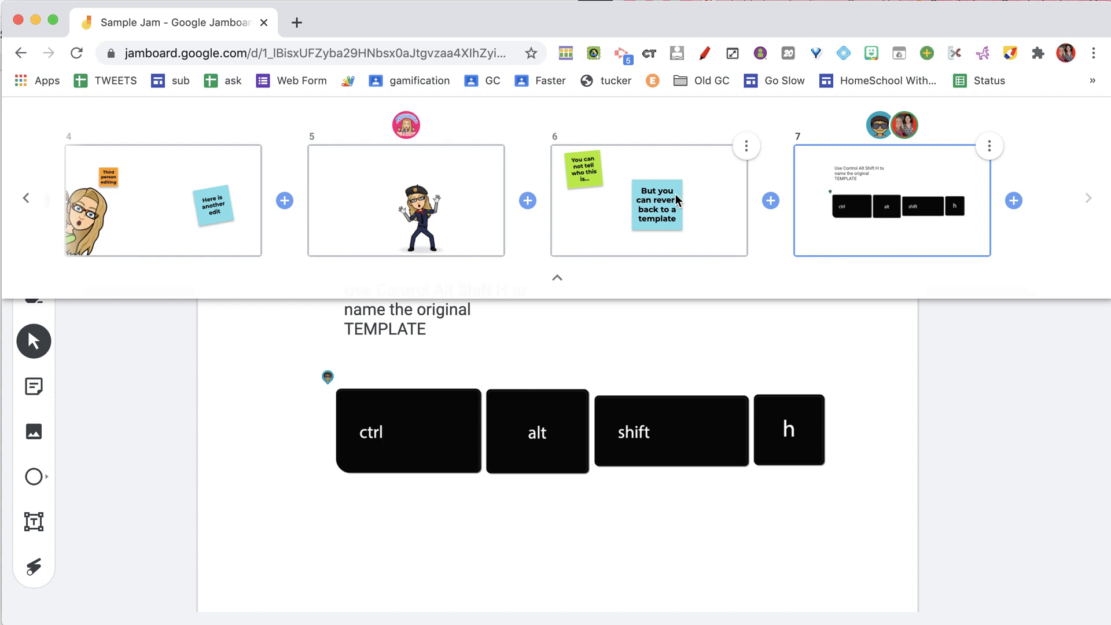
click(676, 195)
click(806, 445)
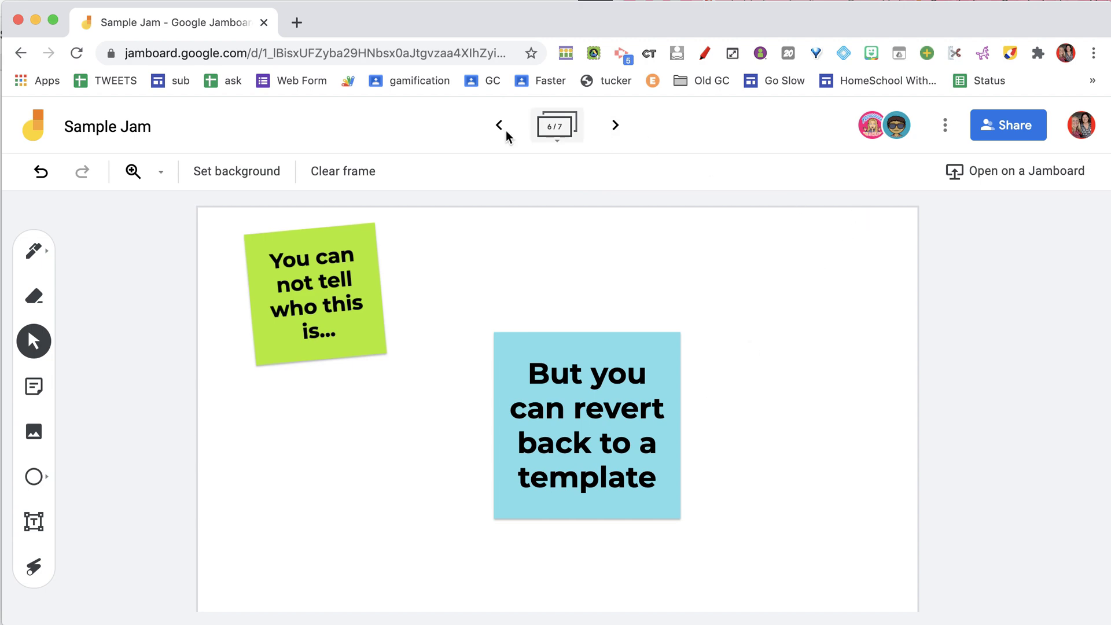
Step: Step back through the frames toward the start of the jam
click(505, 131)
click(505, 132)
click(504, 132)
click(504, 132)
click(505, 132)
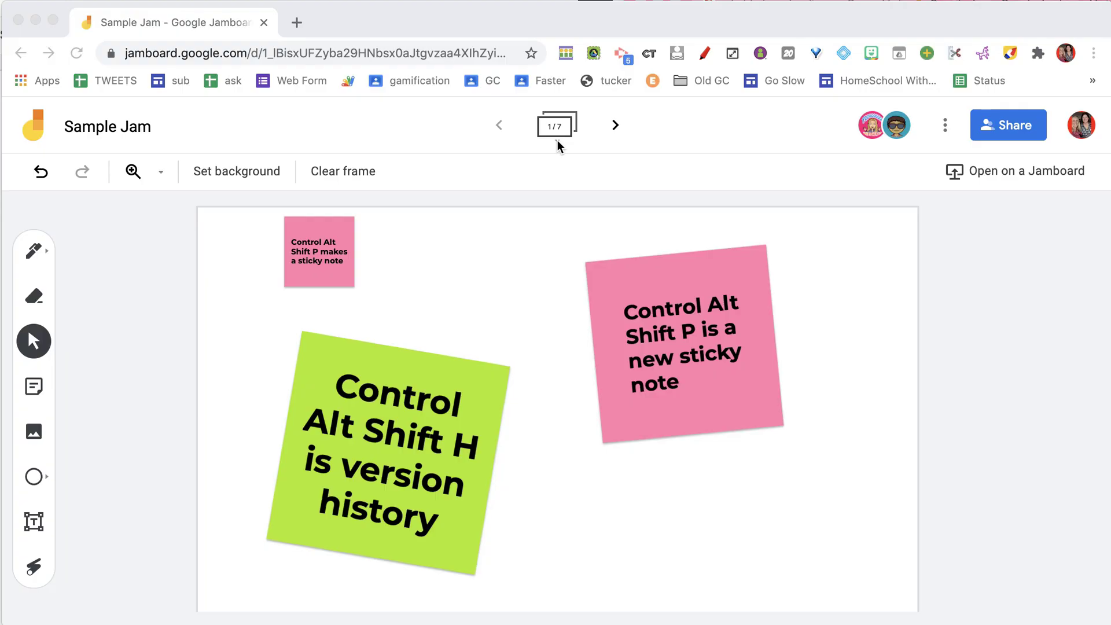
Step: Insert a blank frame after frame 1 and open it as frame 2 of 8
click(557, 137)
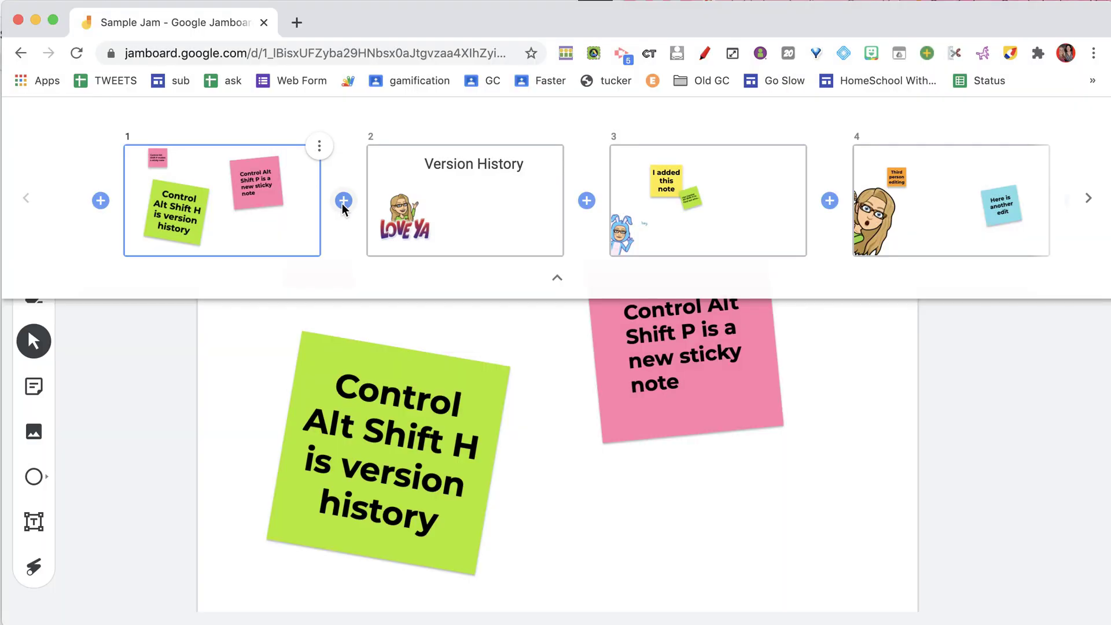
click(343, 201)
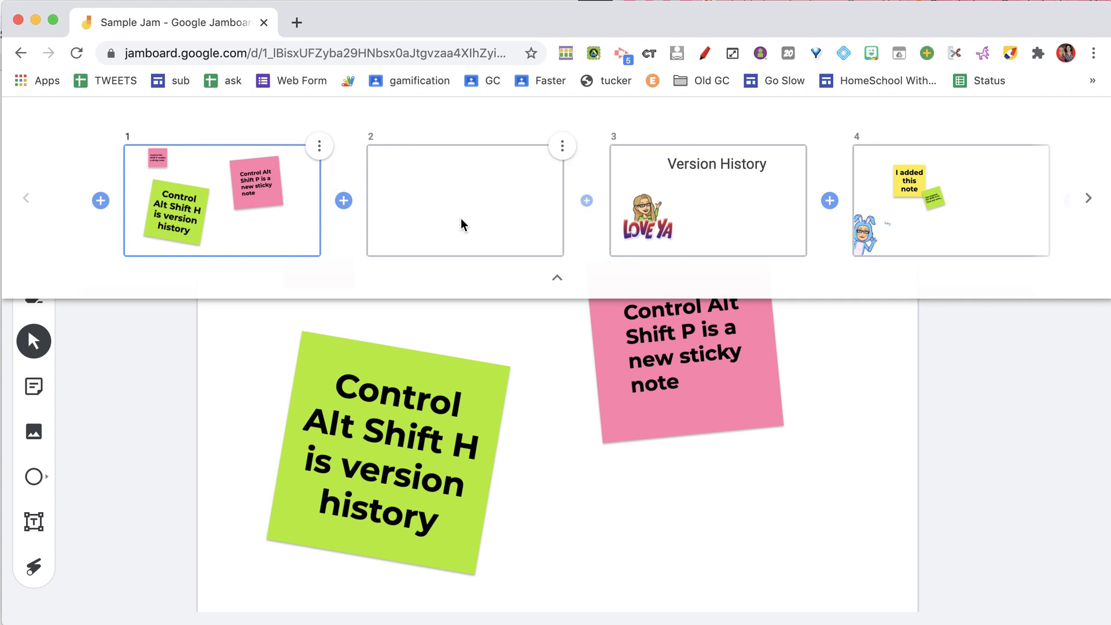
click(461, 218)
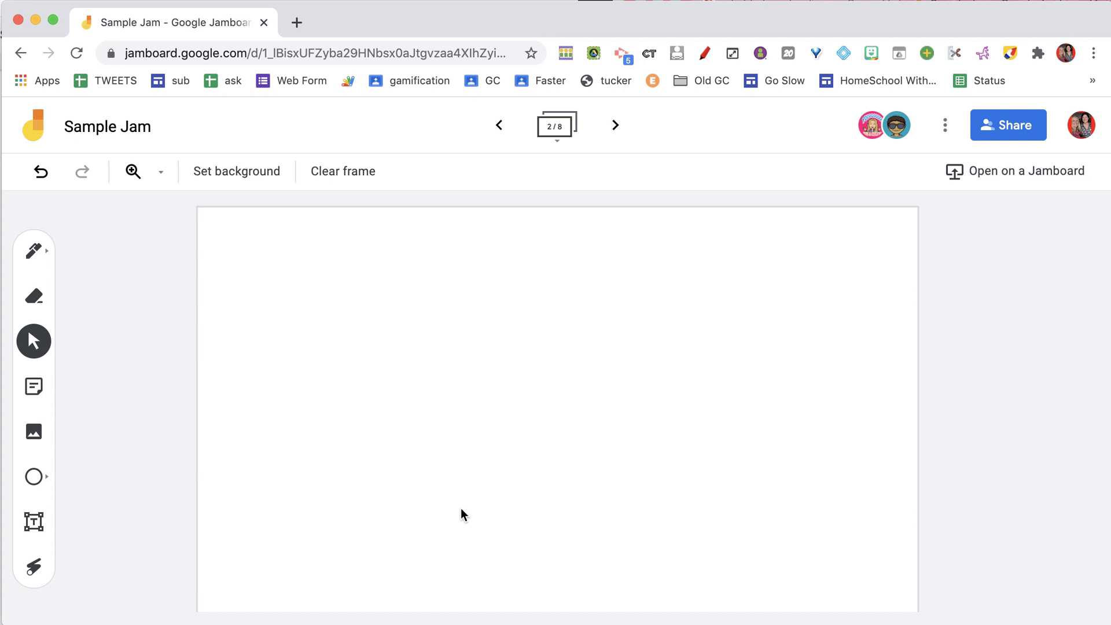
key(s)
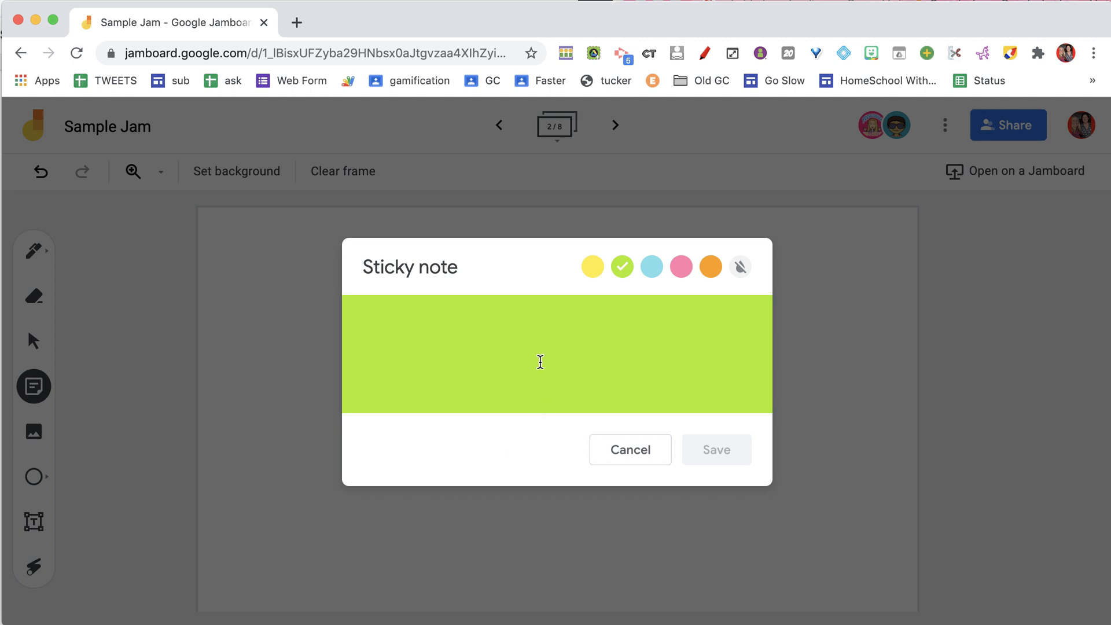
Step: Save a green sticky note reading 'Control Alt Shift P is a sticky Note' on frame 2
text(Control Alt)
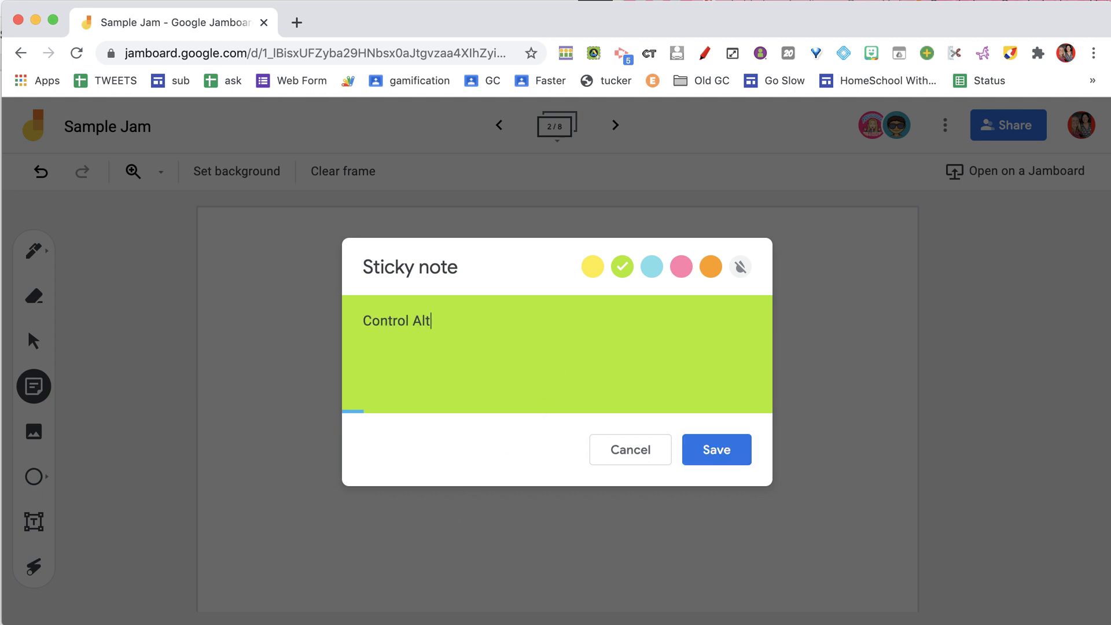
text( Shift P is a st)
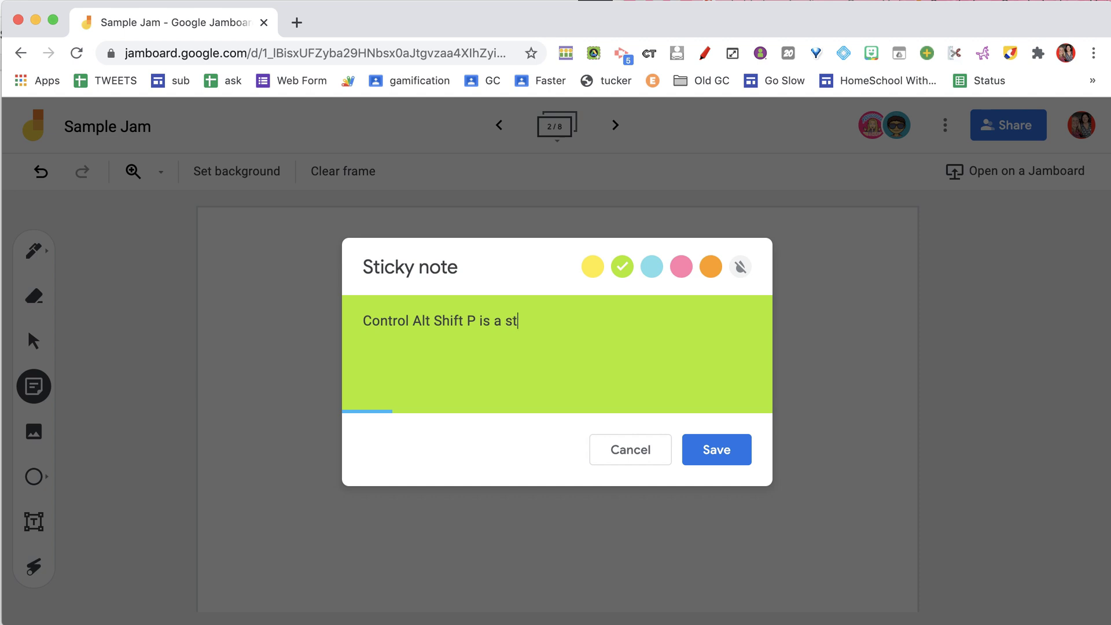
text(icky Note)
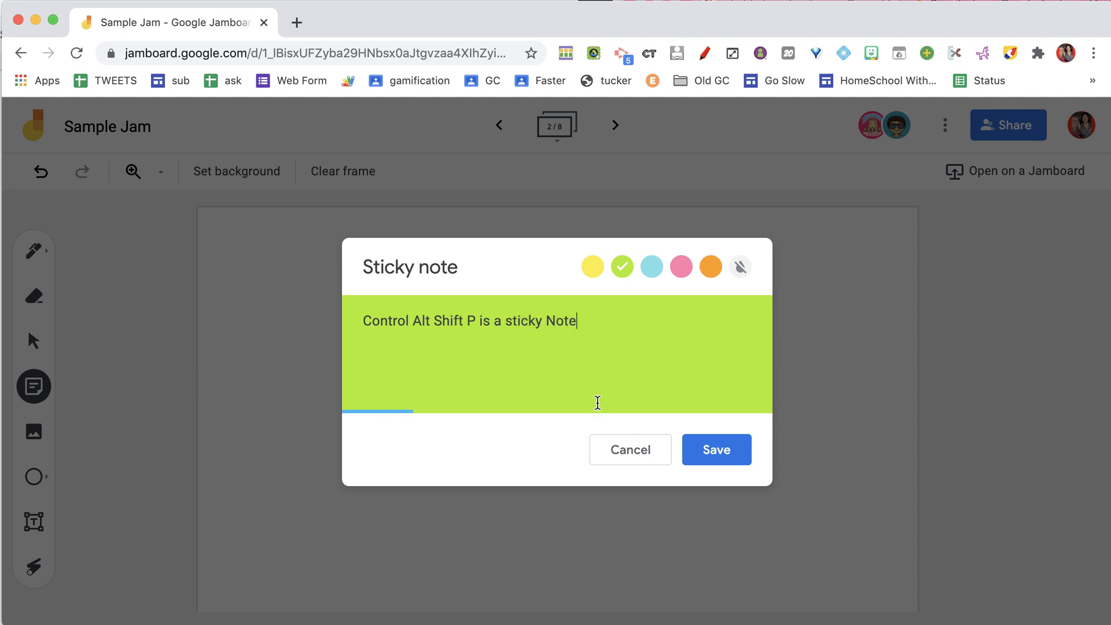
click(729, 449)
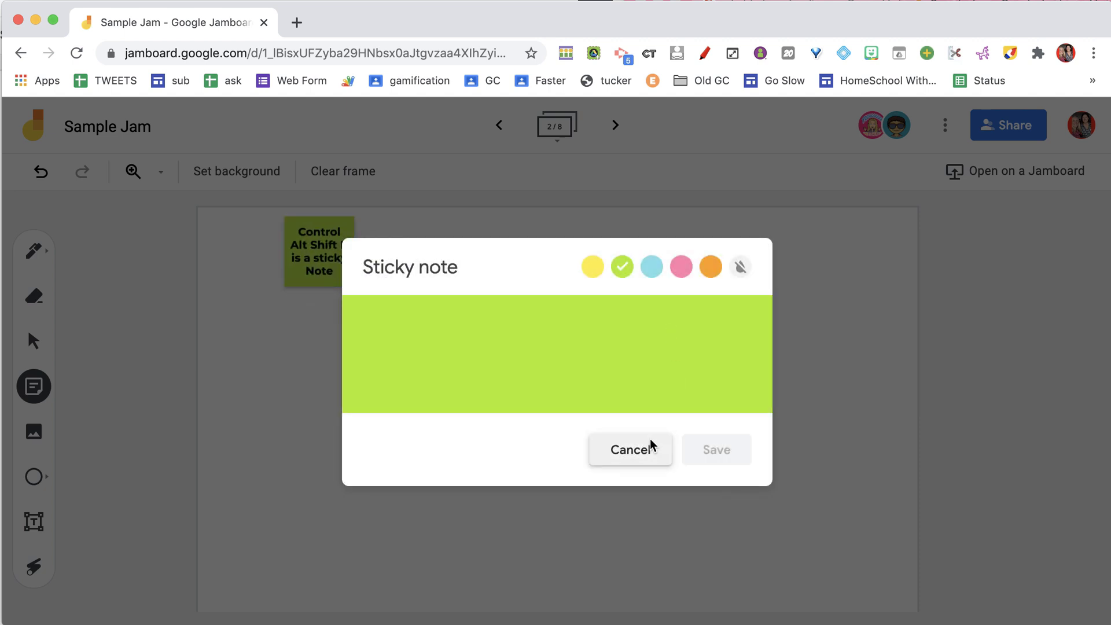
click(647, 446)
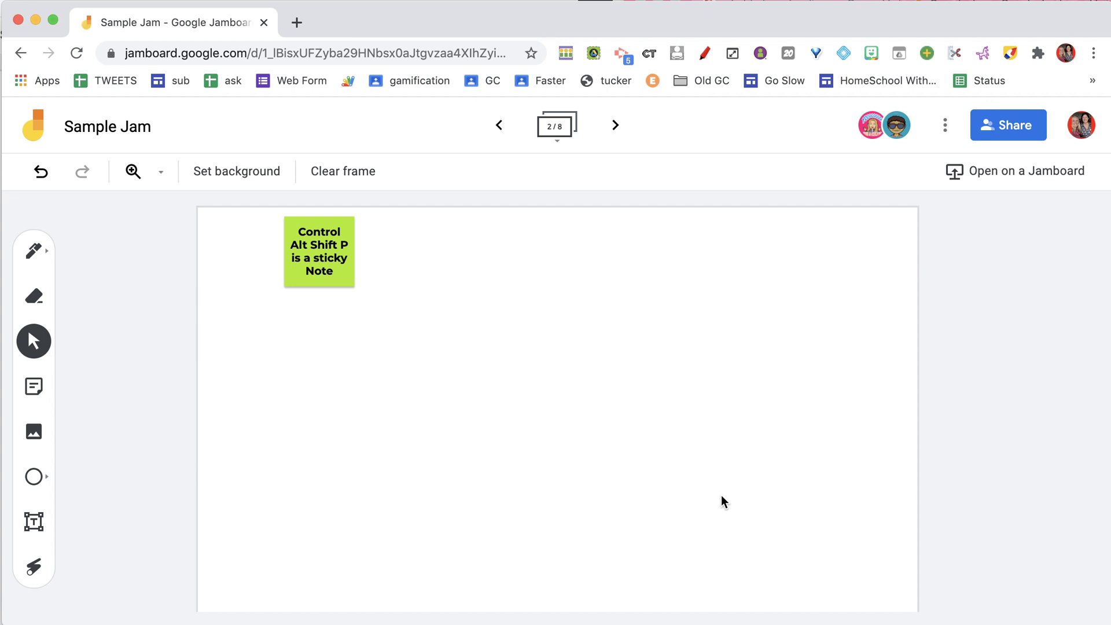
key(ctrl+alt+shift+p)
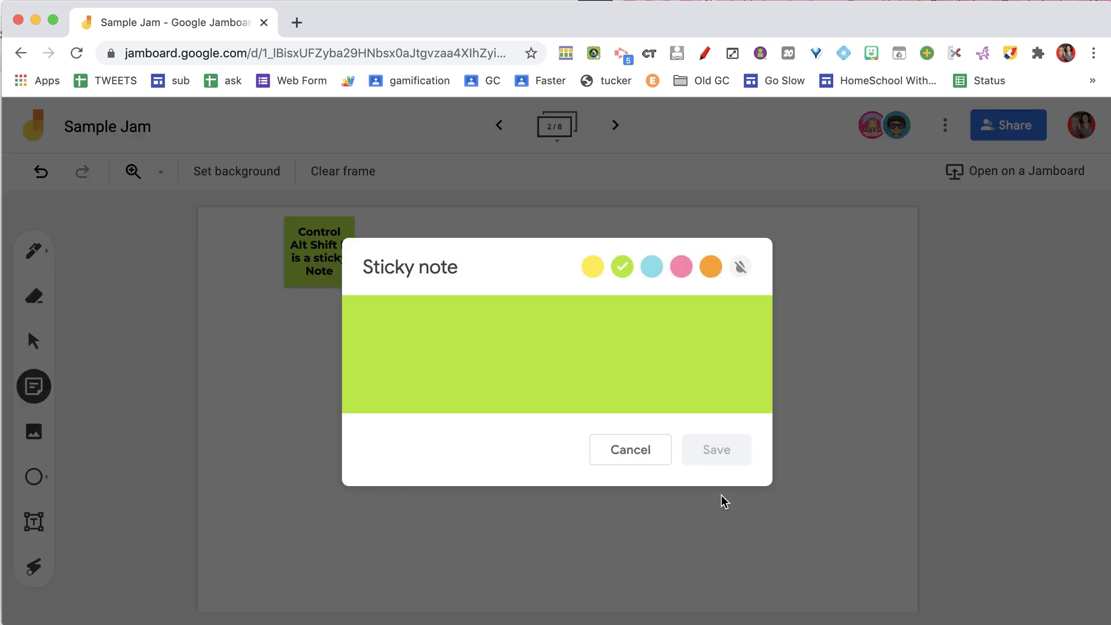
Step: Create a pink sticky note reading 'Control Alt Shift P for reals!'
click(681, 267)
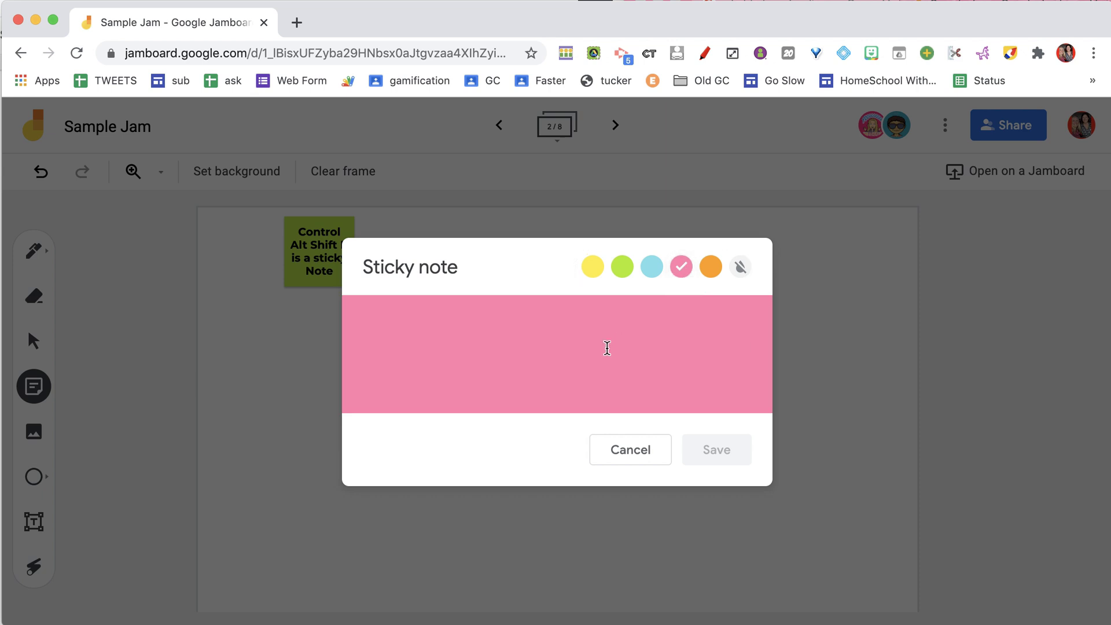
text(Control Alt Shif)
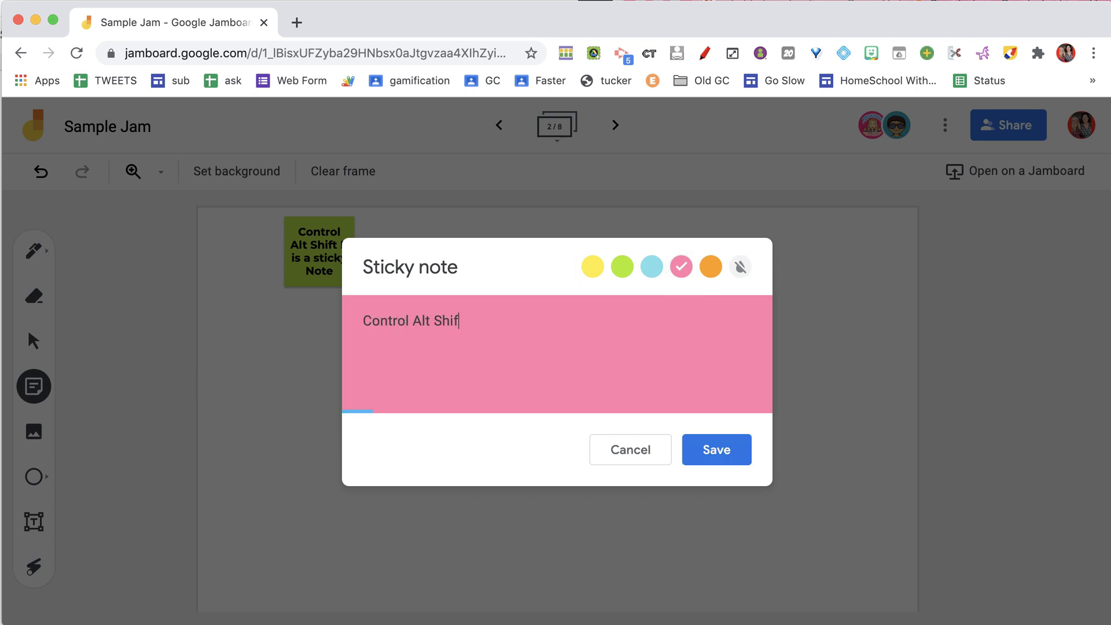
text(t P for reals!)
click(715, 450)
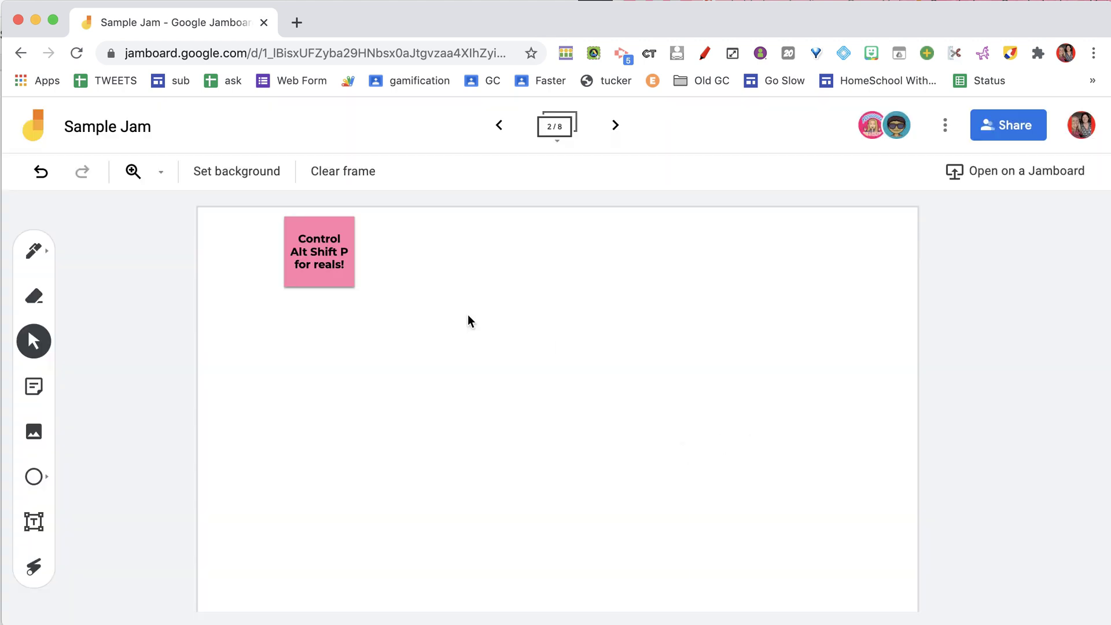
Step: Move the pink note off the green one, enlarge it, and tilt it counter-clockwise toward the lower right
drag(304, 256, 475, 310)
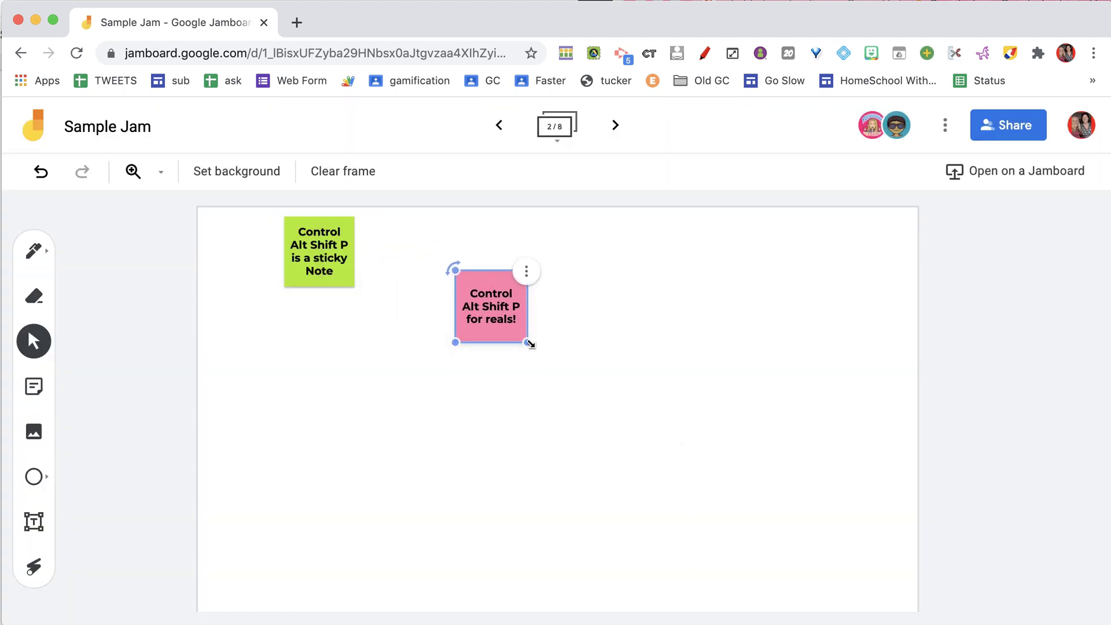
drag(530, 344, 671, 479)
drag(452, 267, 419, 288)
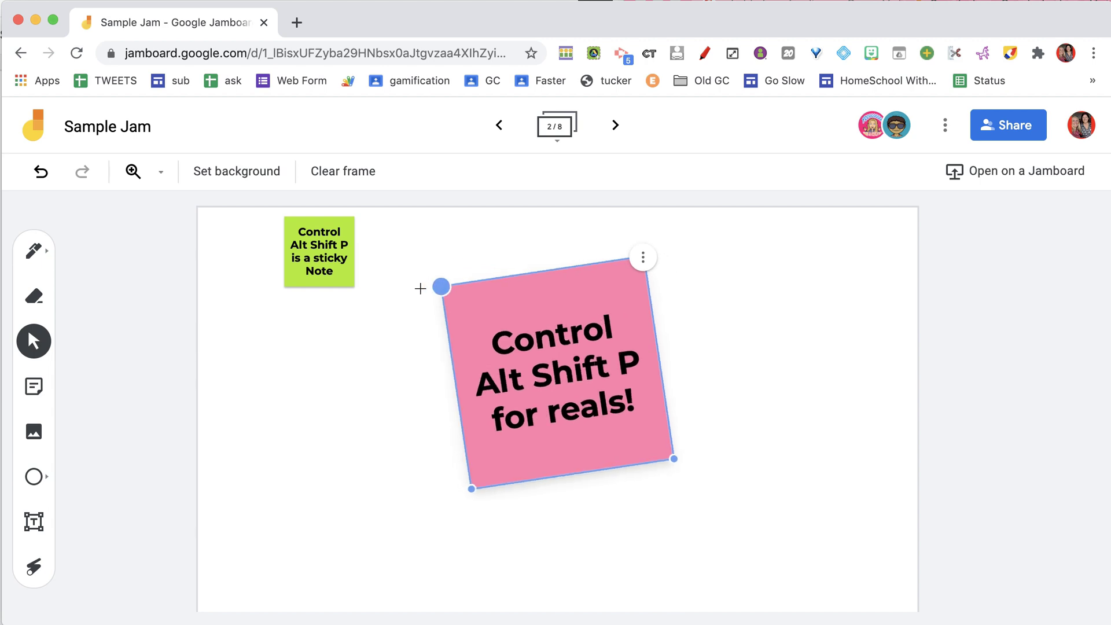
drag(513, 324, 672, 364)
key(Escape)
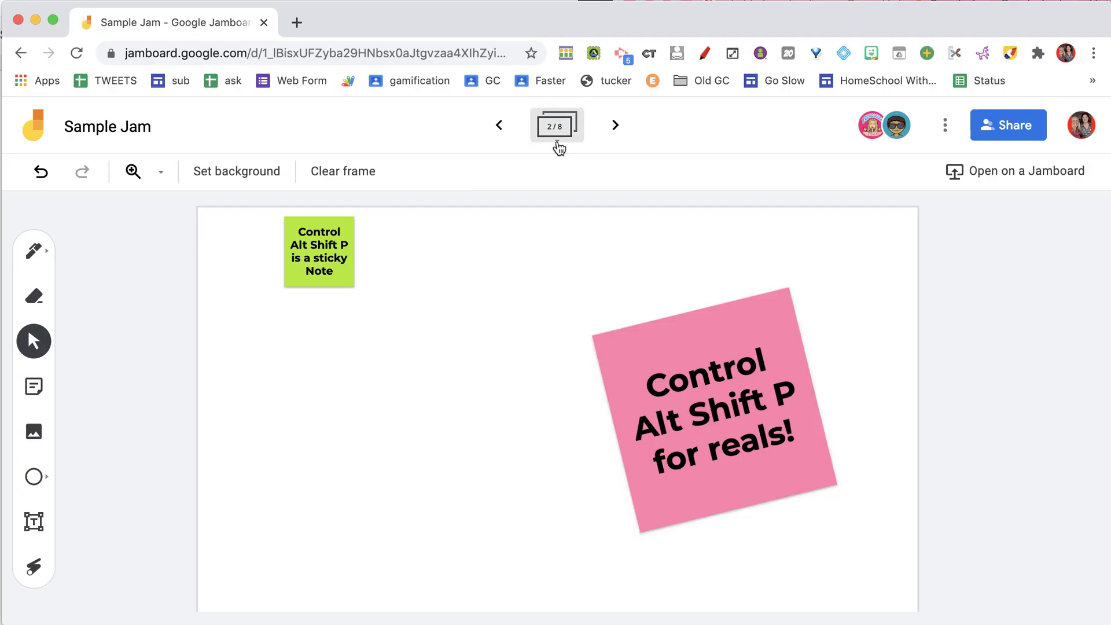
click(559, 144)
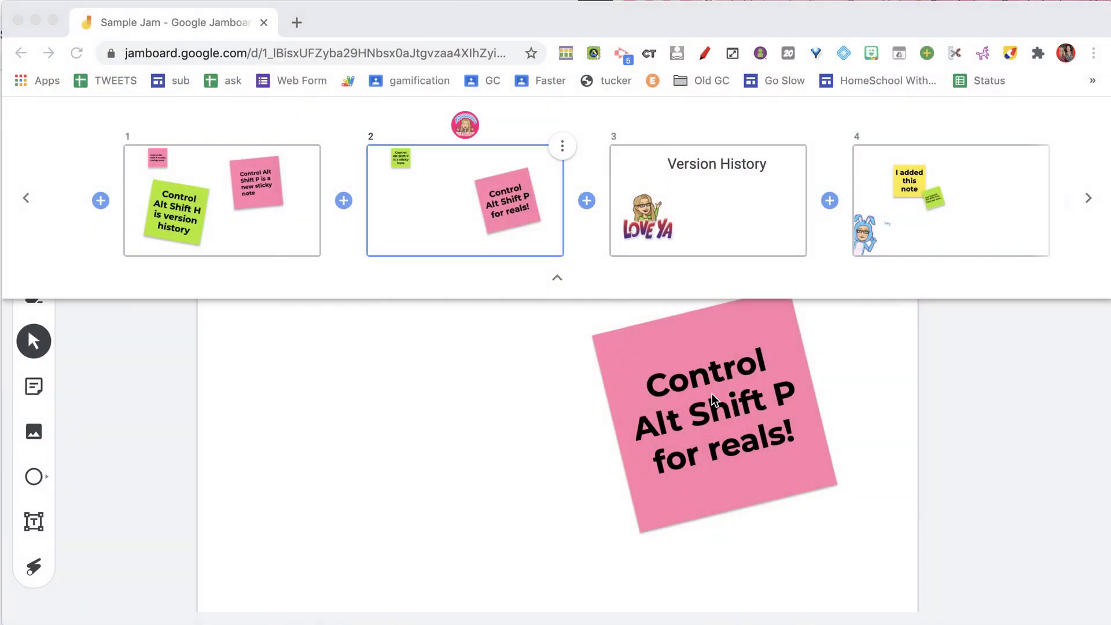
Step: Go through the Version History frame to frame 4, closing More actions without choosing anything
click(554, 282)
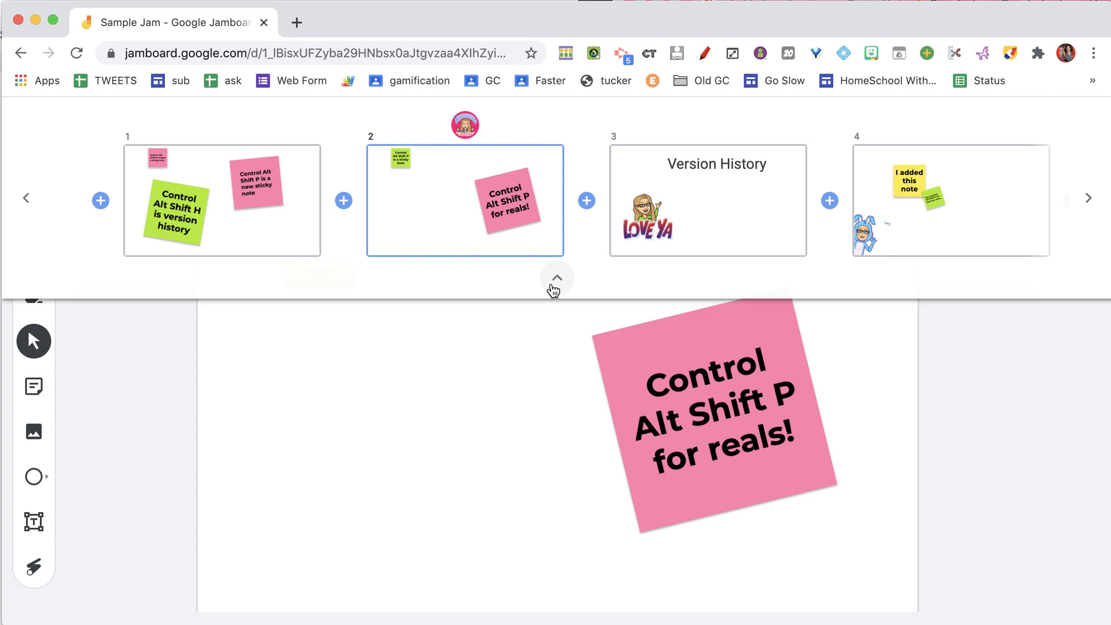
click(616, 127)
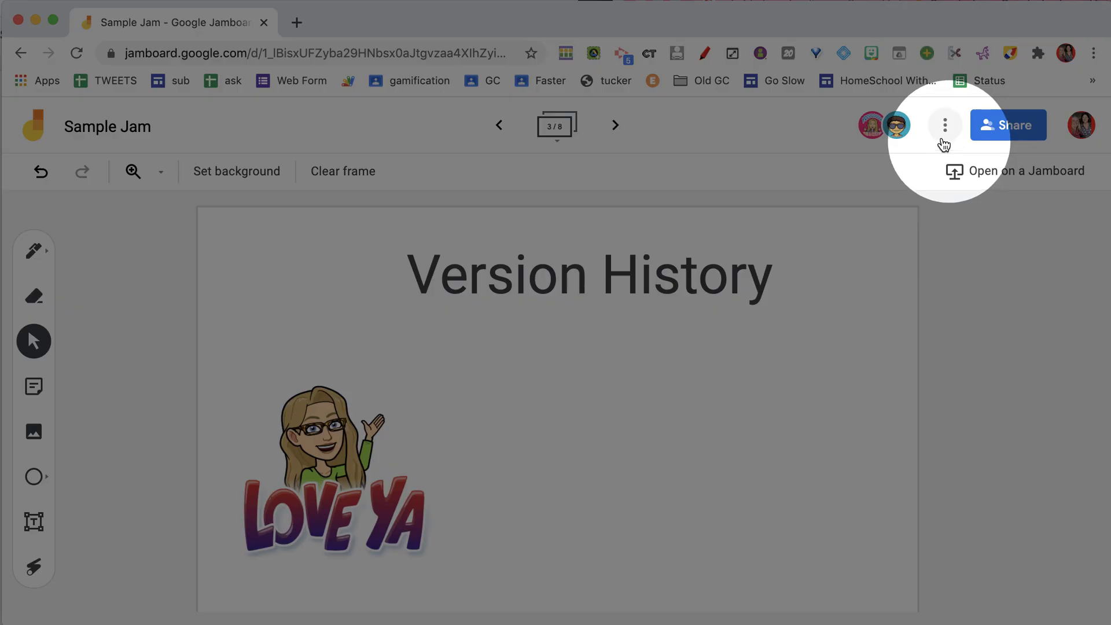
click(945, 127)
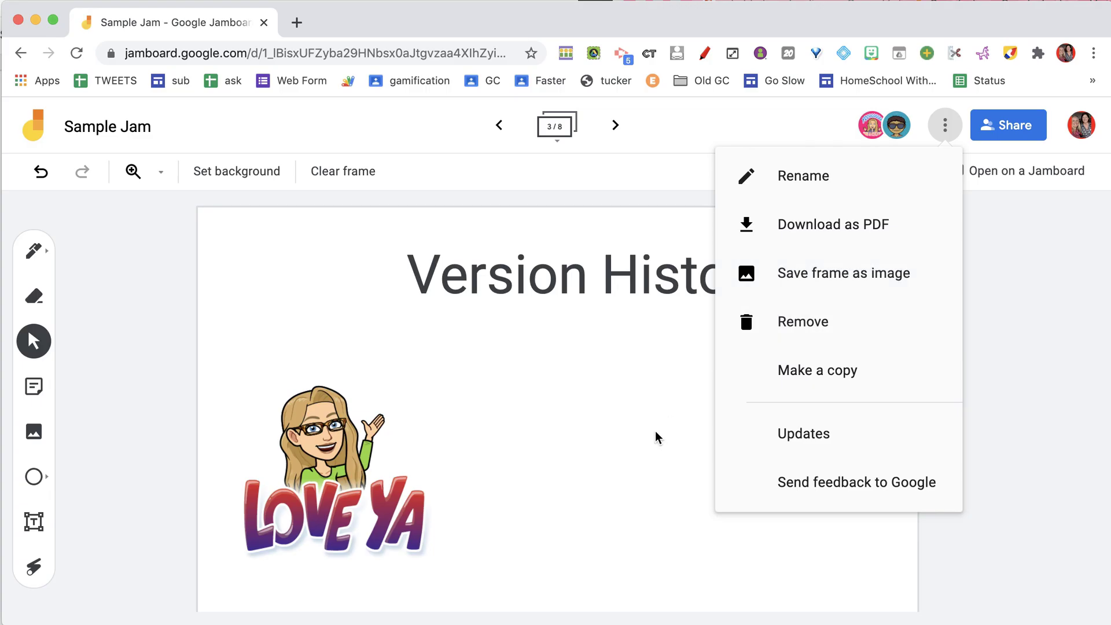
click(636, 444)
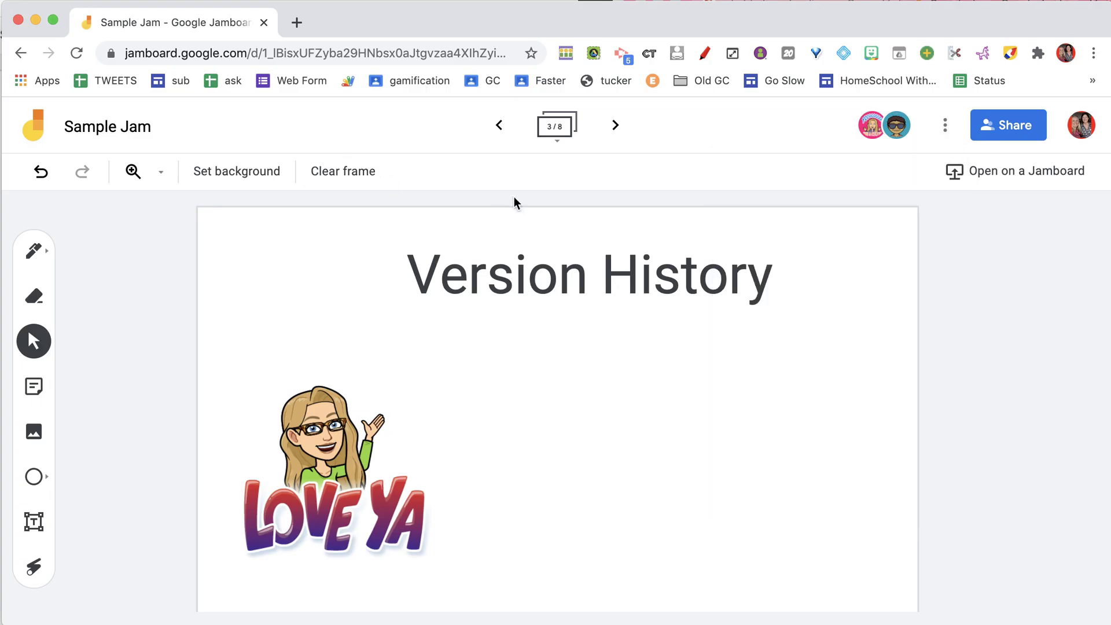
click(626, 130)
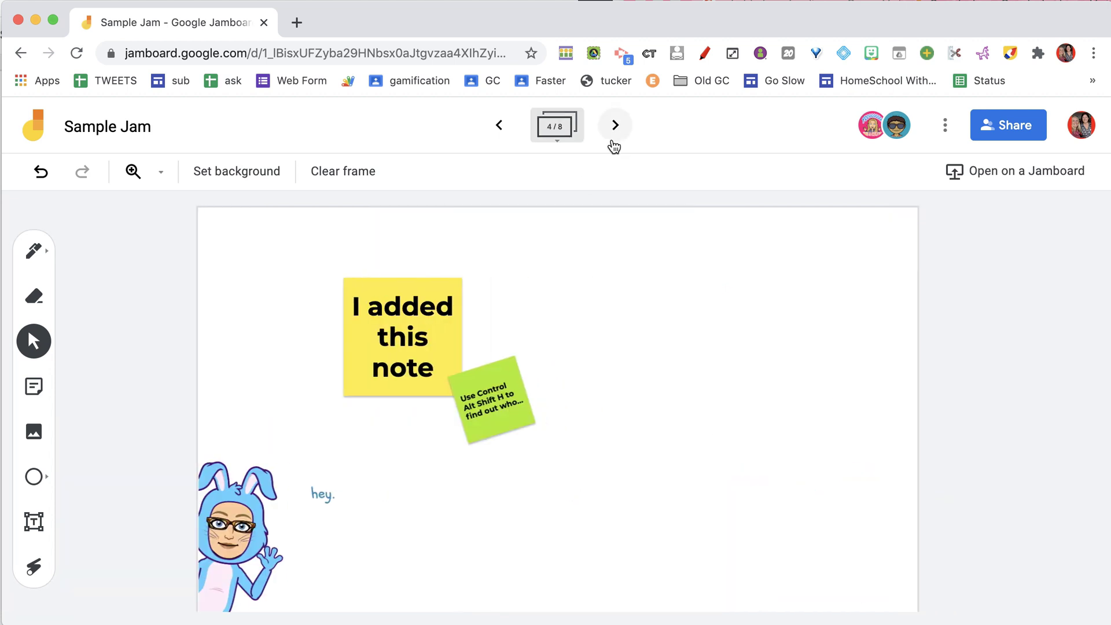
Step: Page forward from frame 4 to frame 8 of 8, the Control Alt Shift H template frame
click(616, 137)
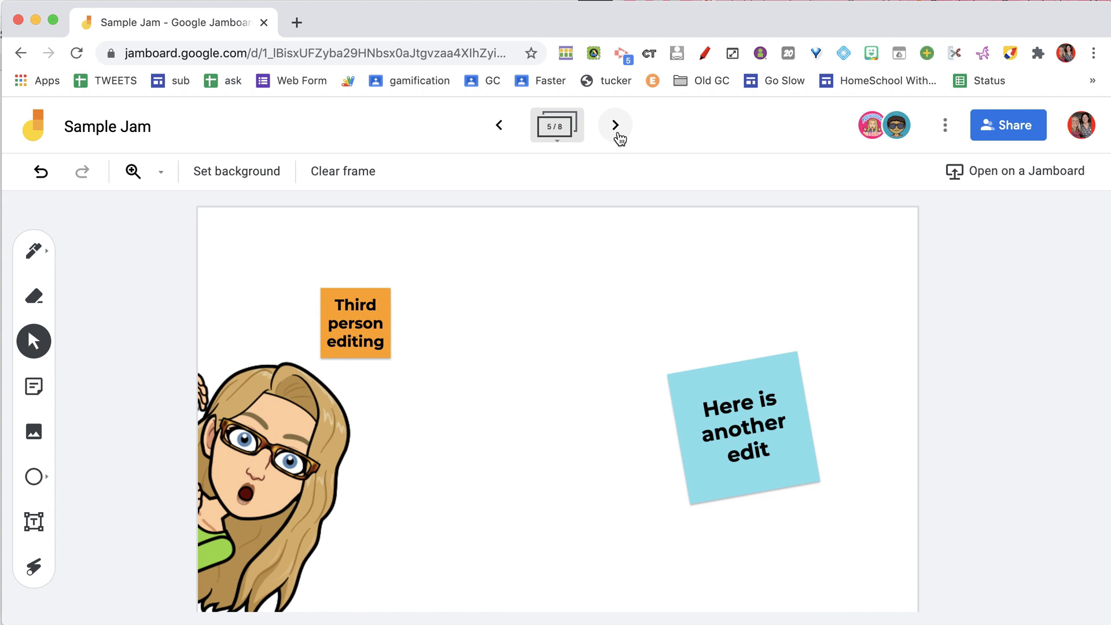
click(617, 136)
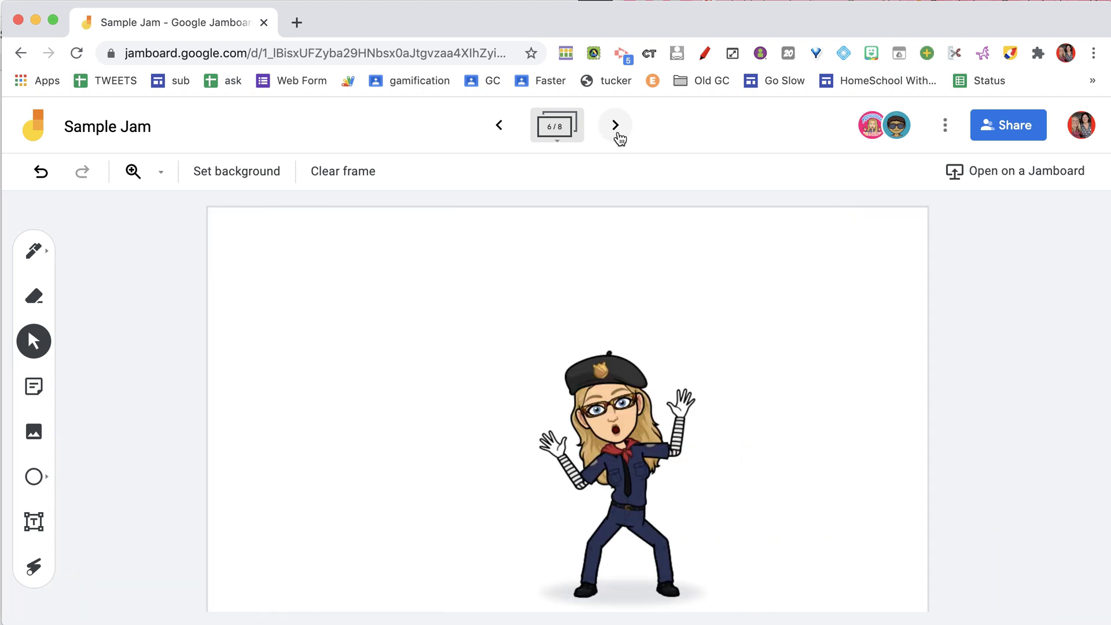
click(615, 126)
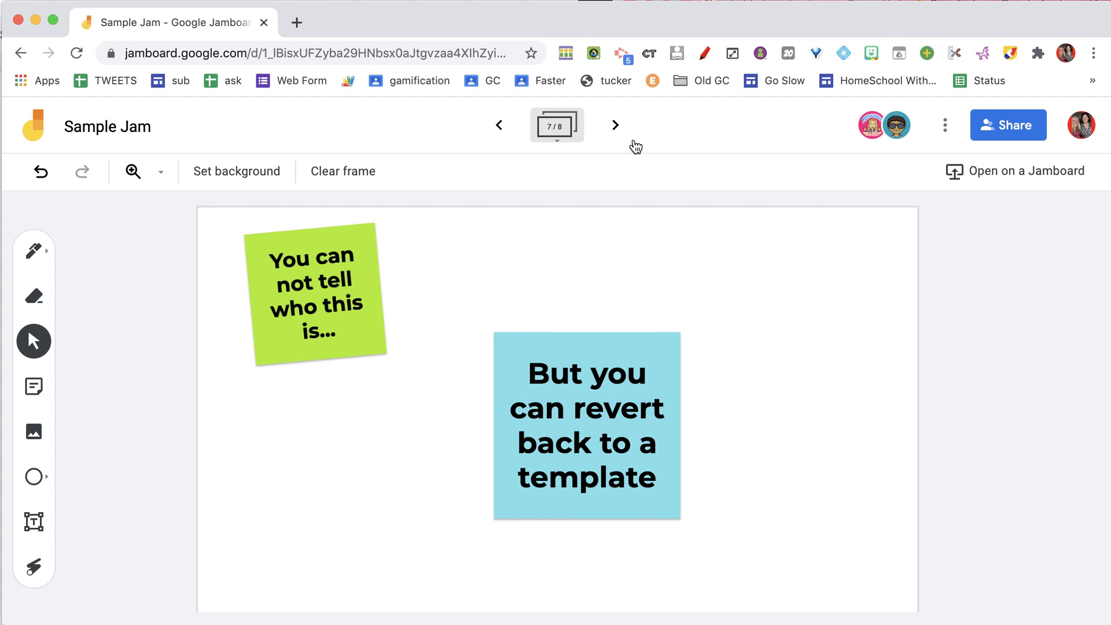
click(617, 129)
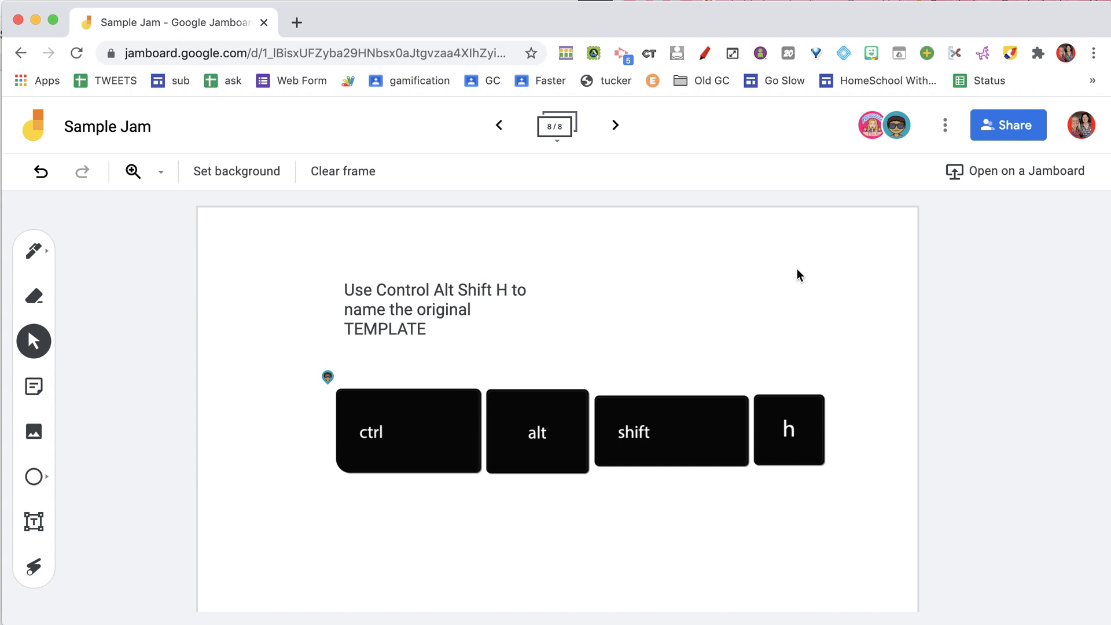
Step: Add frame 9 with a blue sticky note reading 'Version History Control Alt Shift H'
click(615, 125)
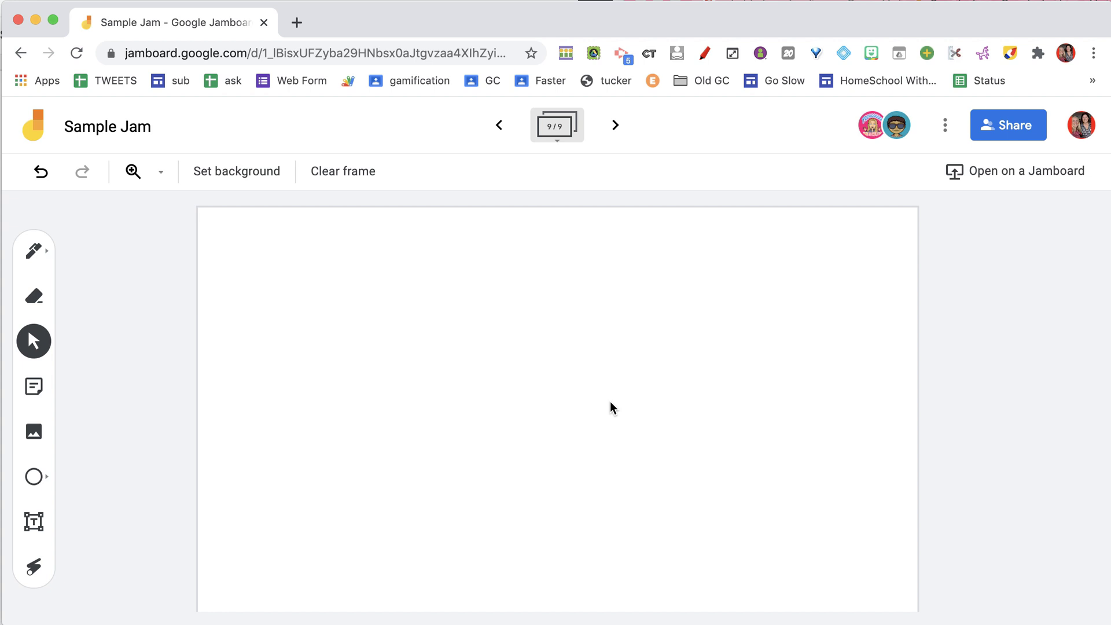
key(s)
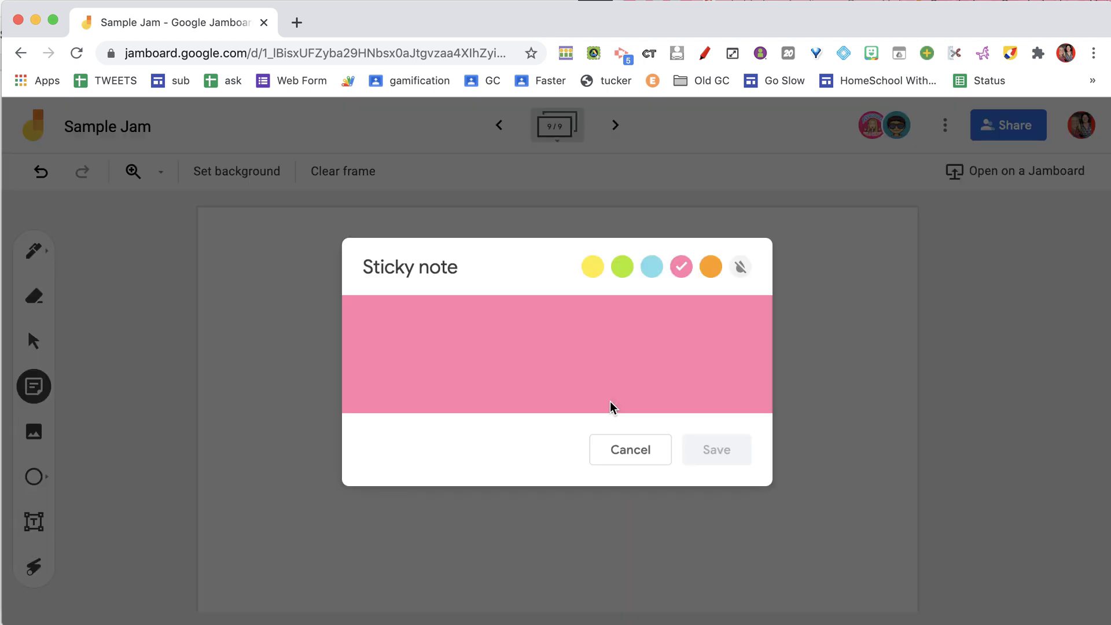
click(653, 266)
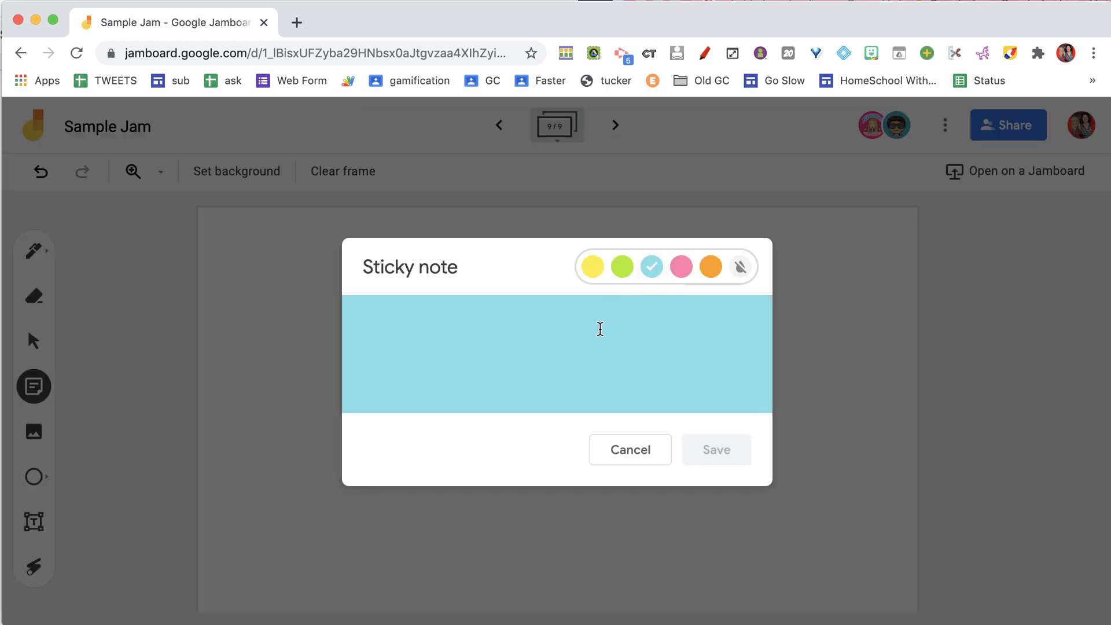
text(Version H)
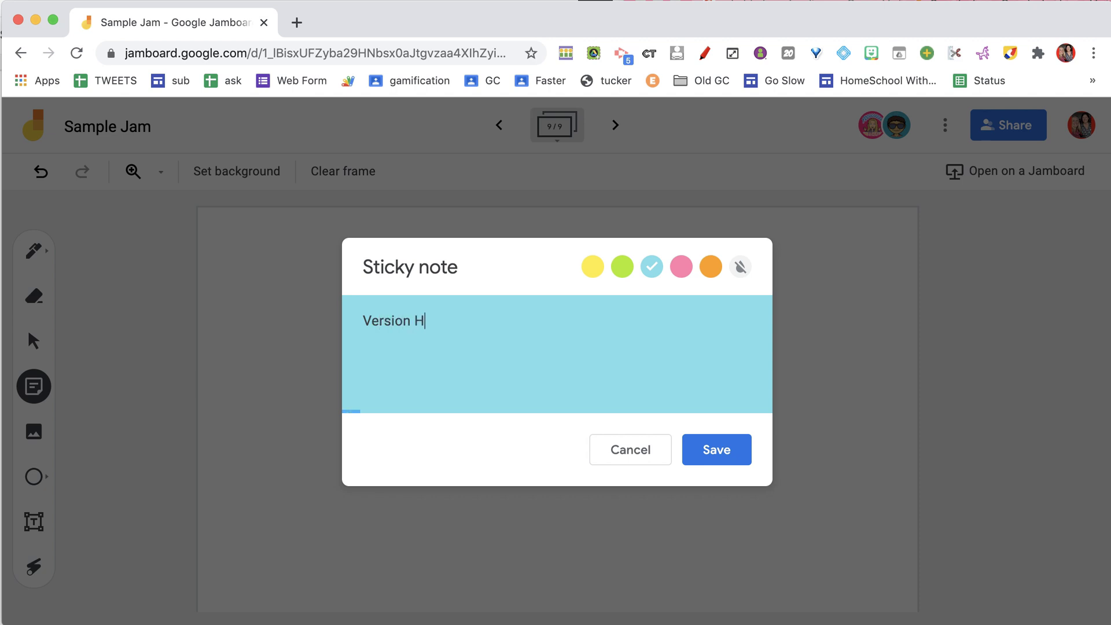
text(istory Control Alt Shif)
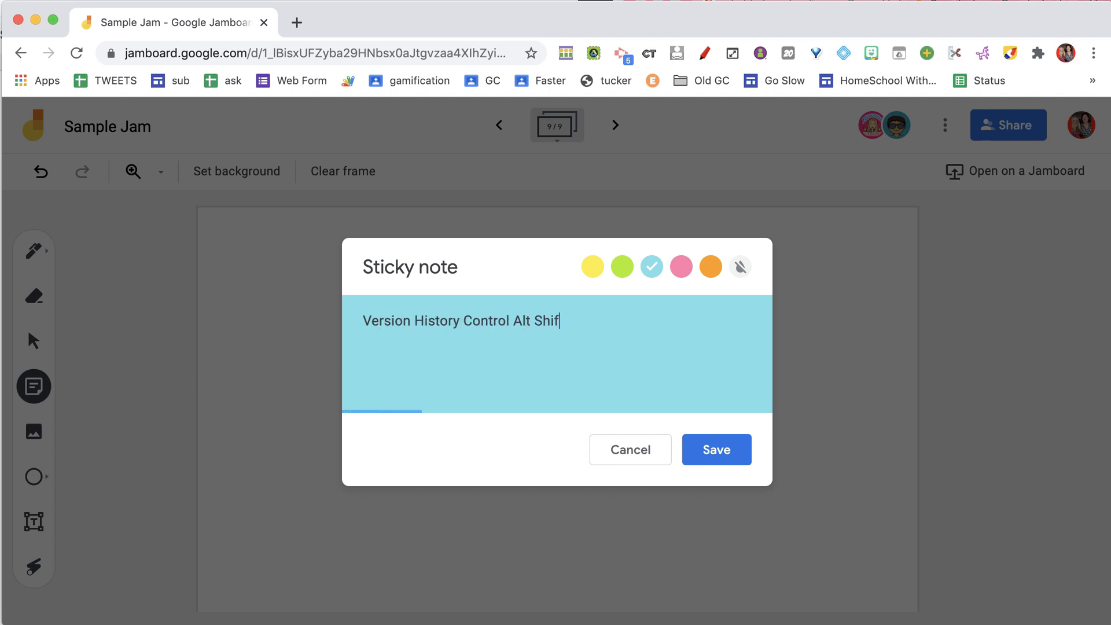
text(t H)
click(716, 449)
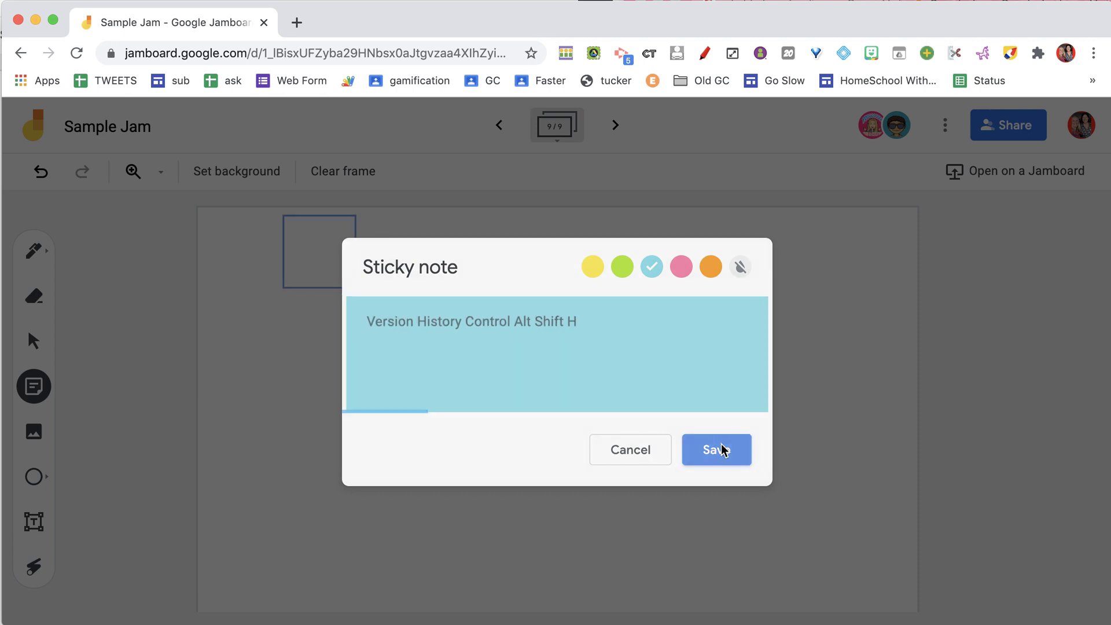
click(620, 451)
Step: Enlarge the blue sticky note to fill much of the frame
click(348, 267)
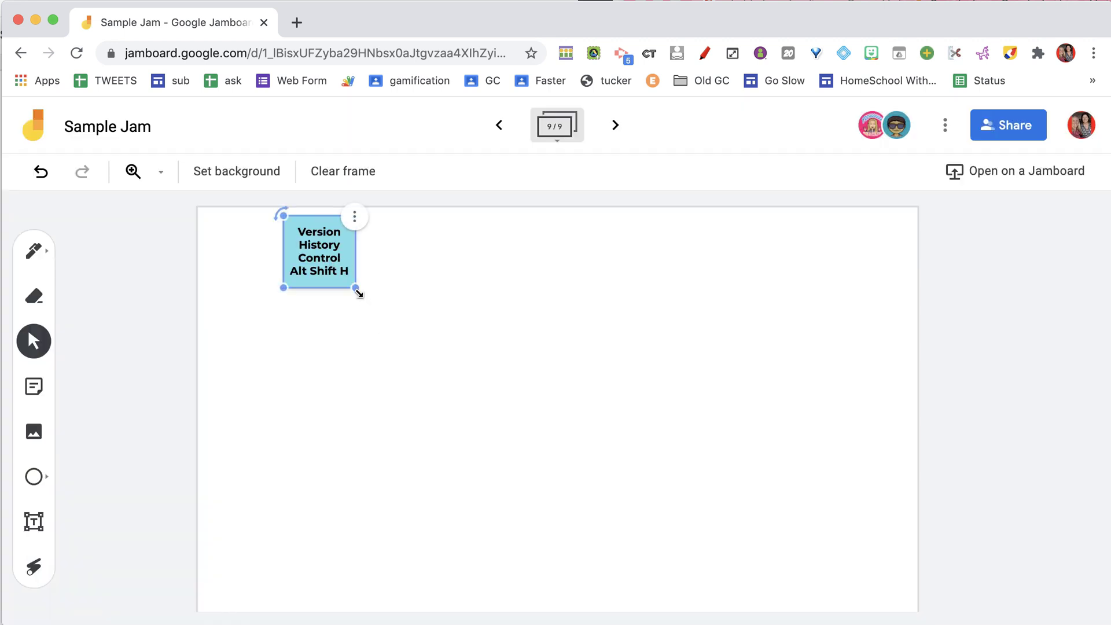
drag(360, 292, 618, 410)
drag(745, 466, 742, 468)
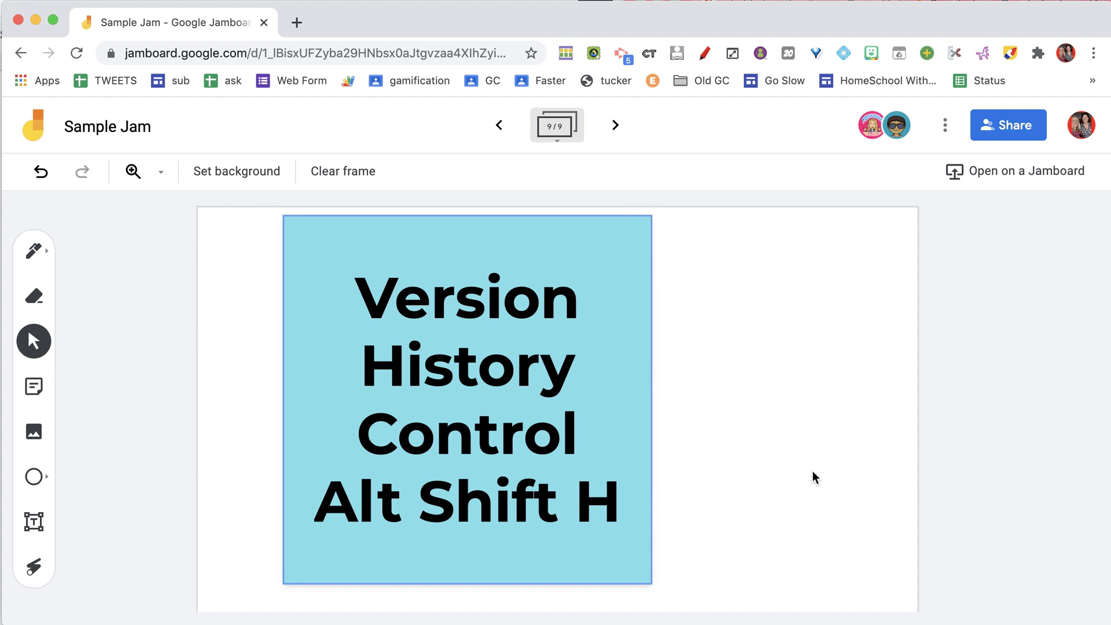
click(754, 462)
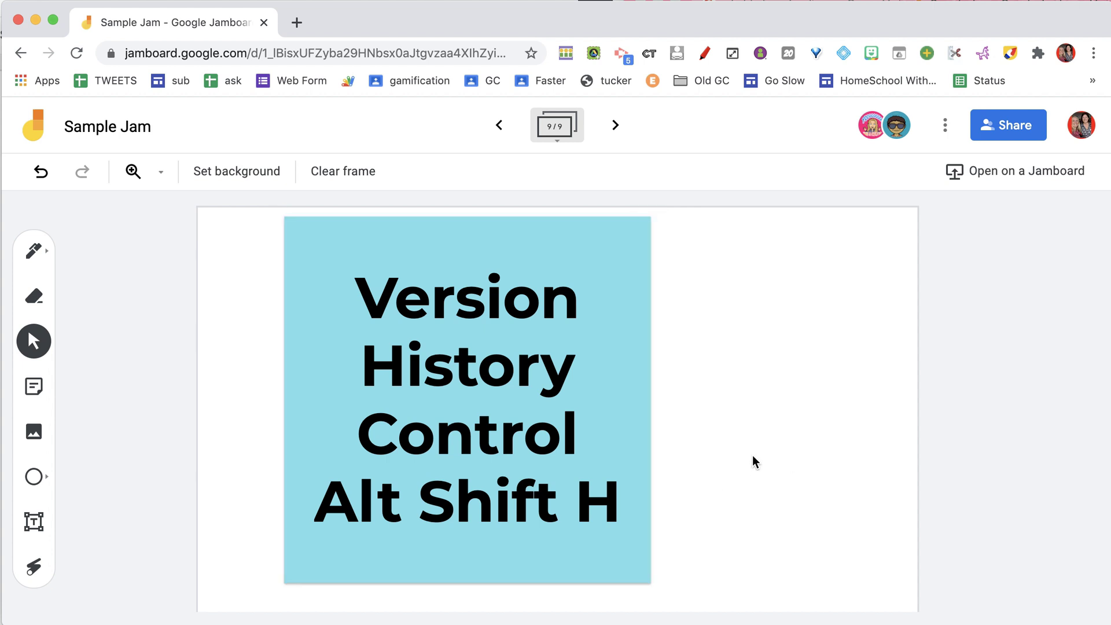
Step: Expand the current version in Version history and scroll the edits from 1:32 PM back to about 1:23 PM
key(alt+shift+h)
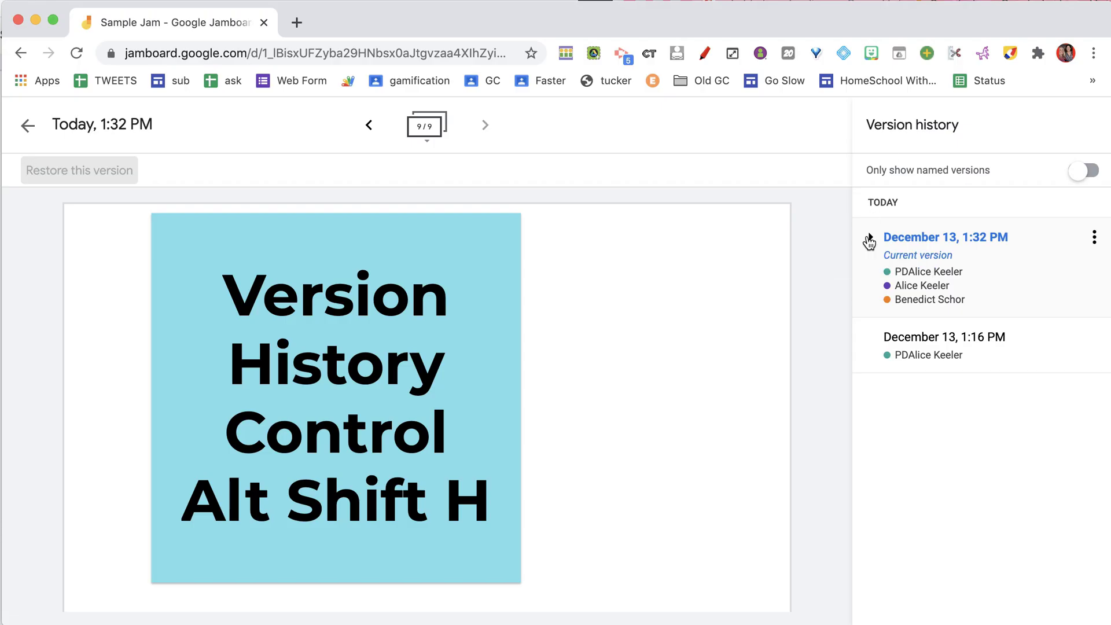
click(869, 237)
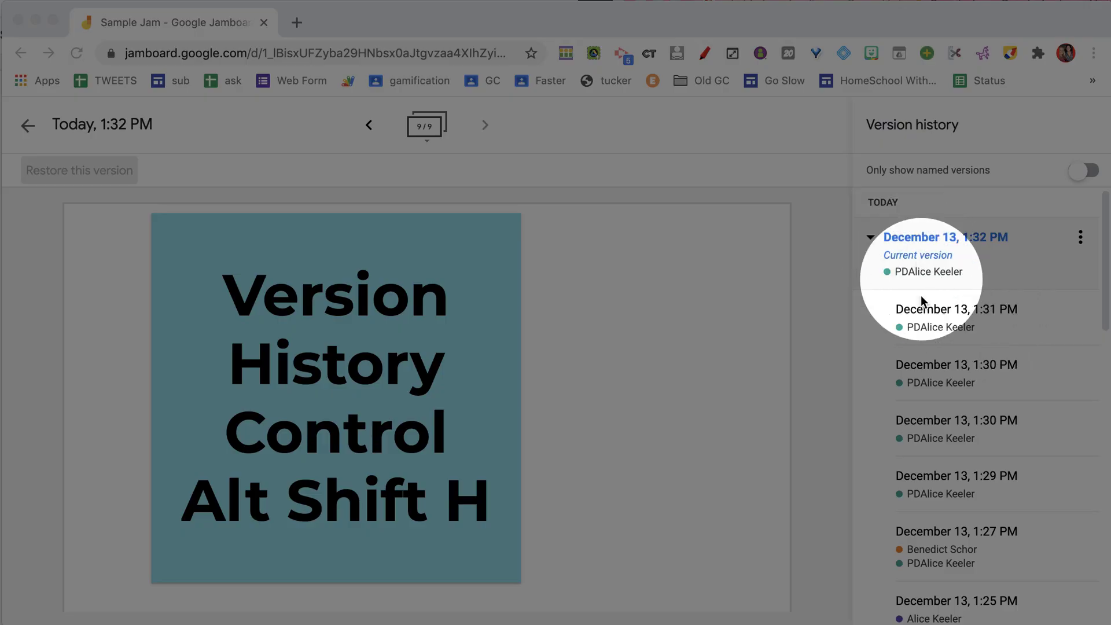
scroll(913, 422, down, 3)
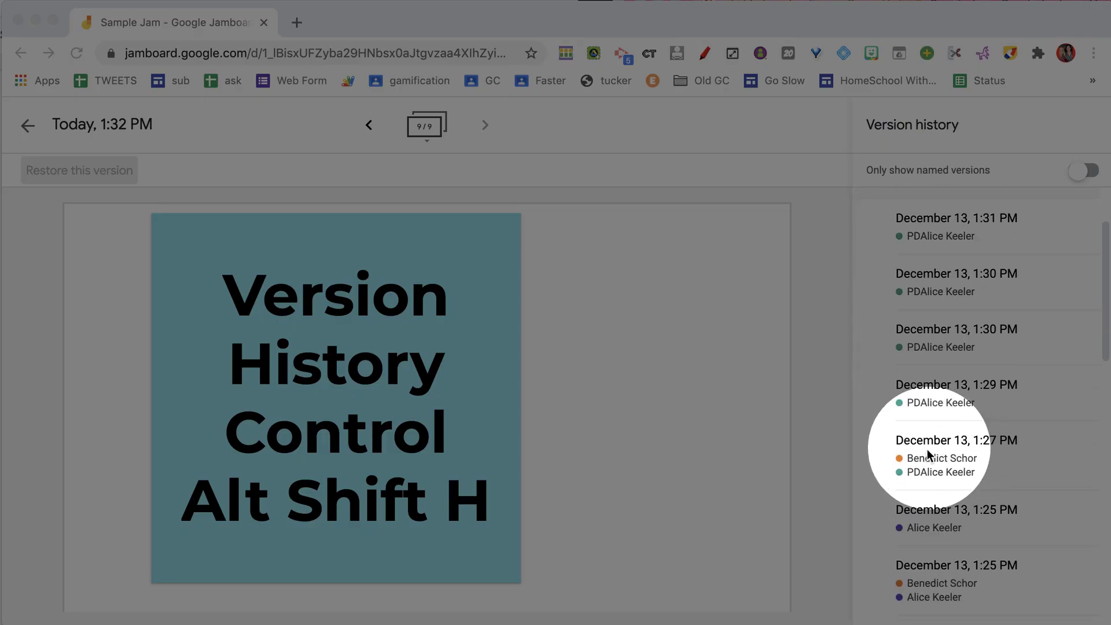
scroll(925, 462, down, 1)
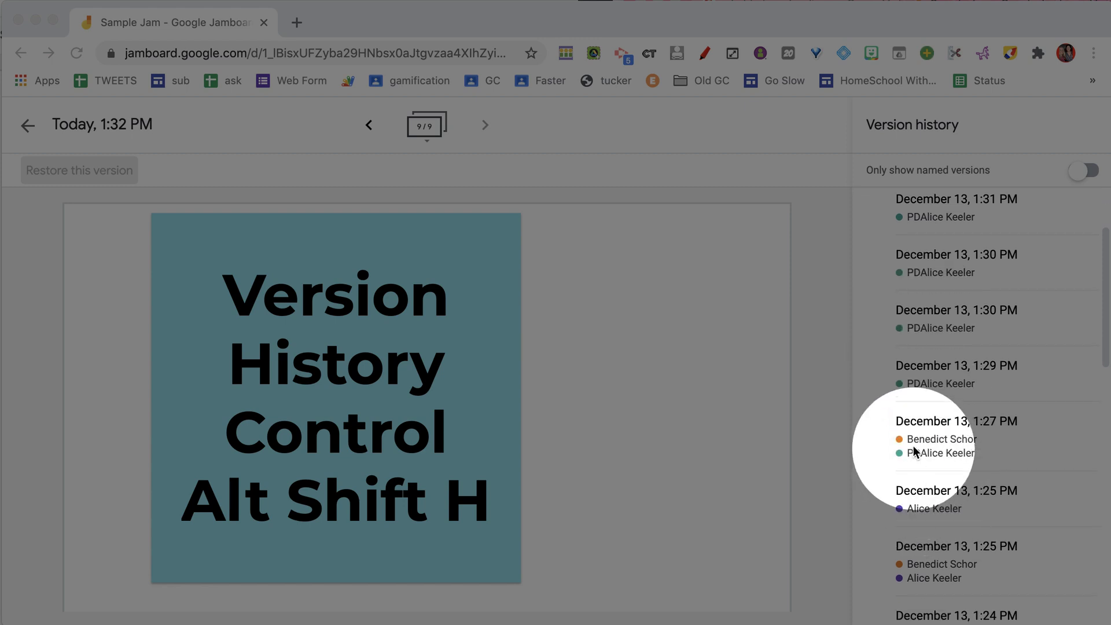
scroll(924, 539, down, 4)
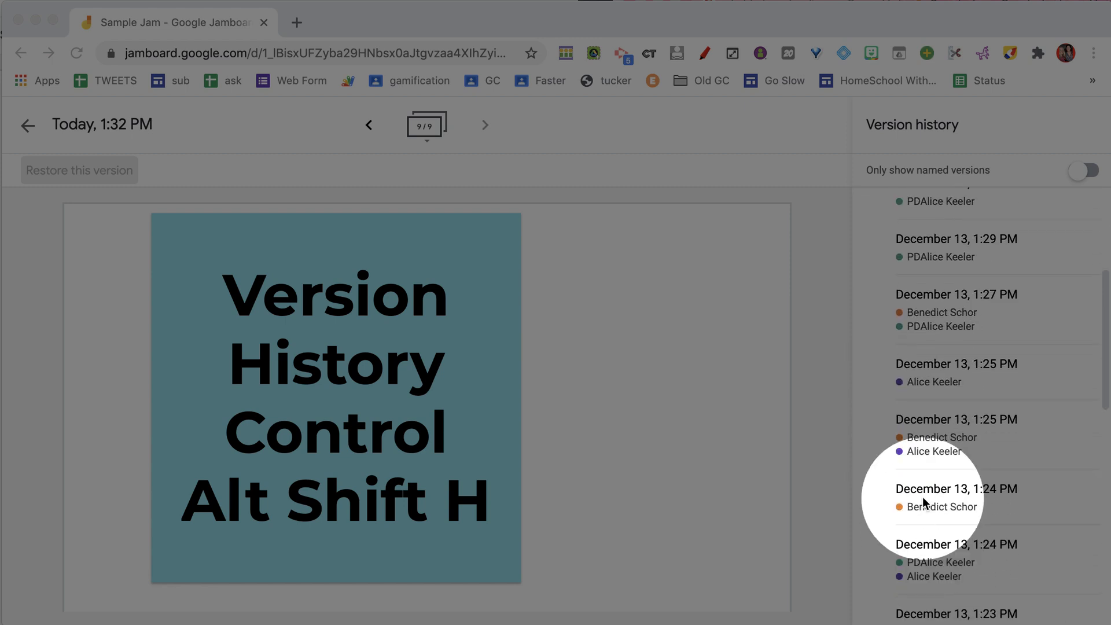
Step: Preview the 1:24 PM, then the December 13 1:21 PM version, and return to its frame 1 of 3
click(949, 498)
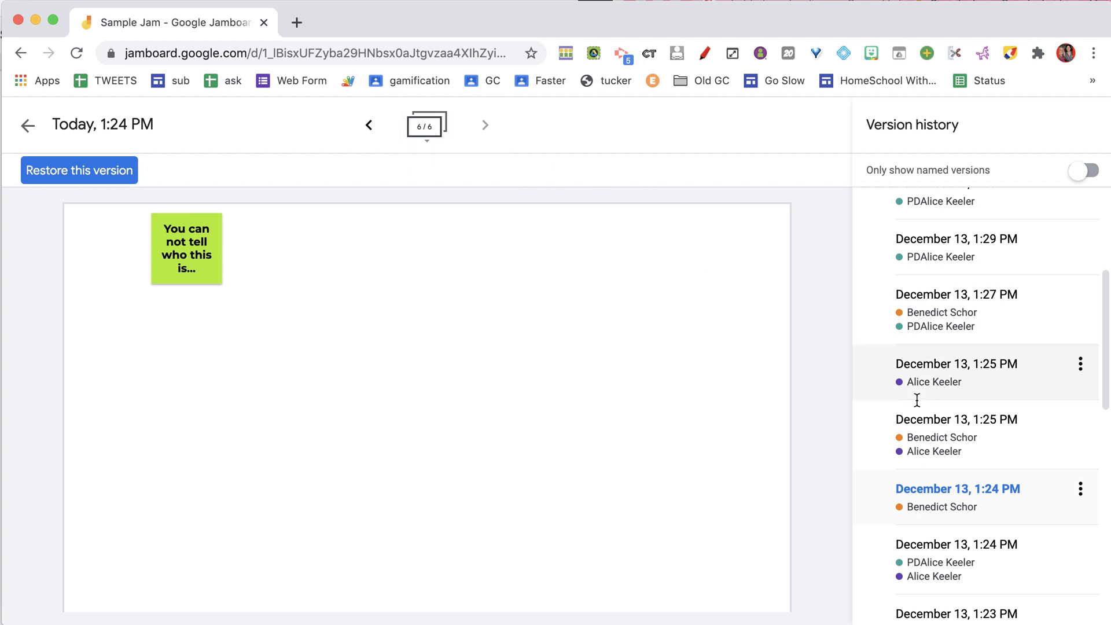
scroll(926, 416, down, 3)
scroll(940, 480, down, 2)
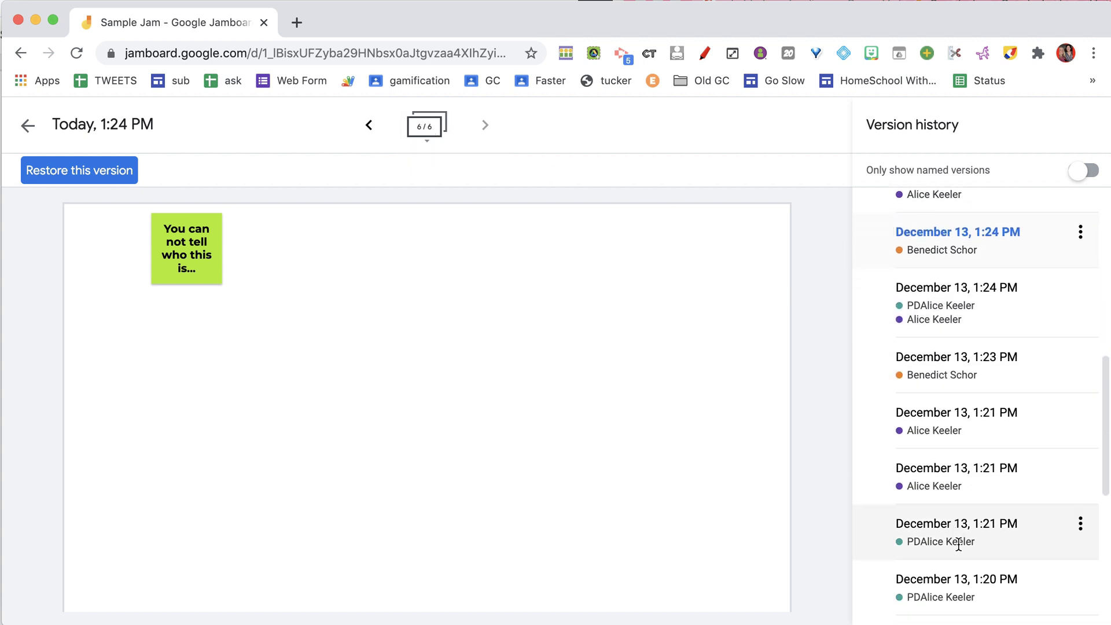
click(937, 540)
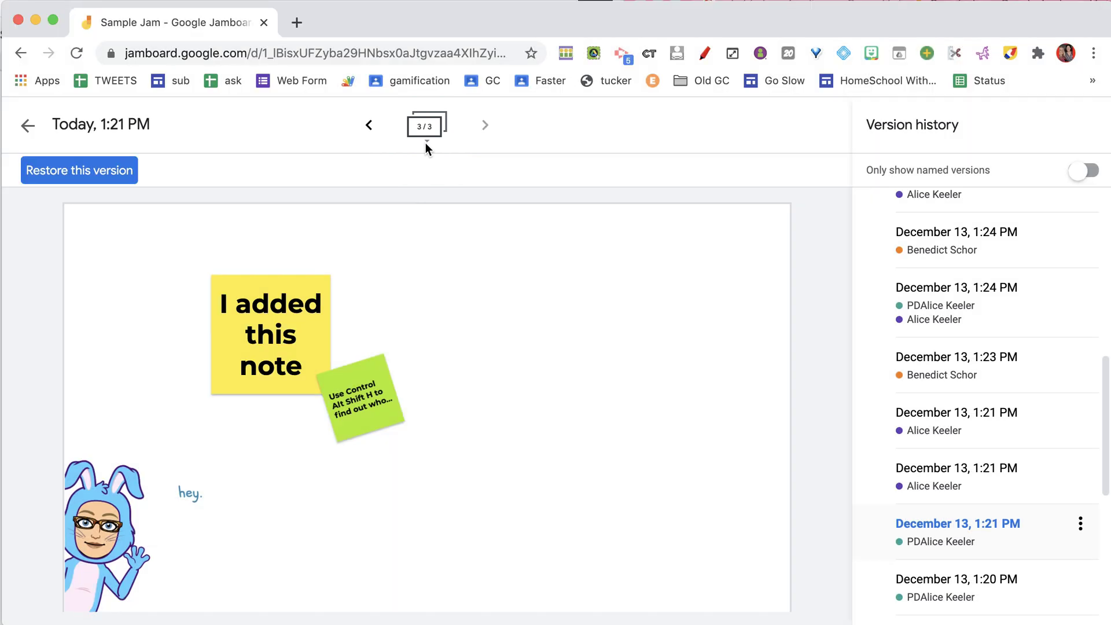
click(967, 523)
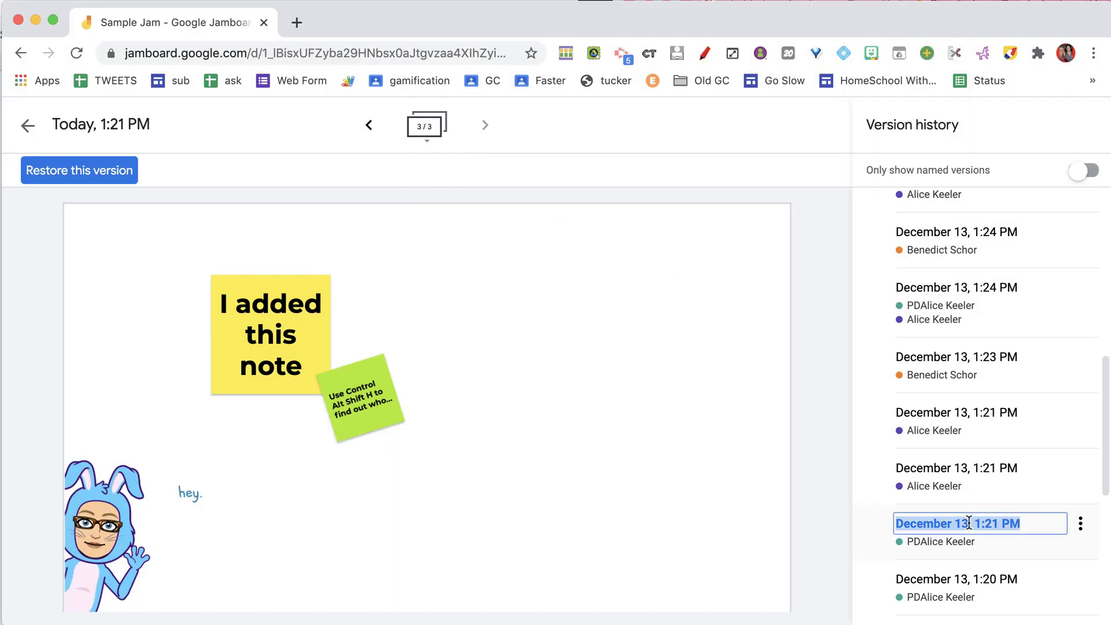
click(371, 123)
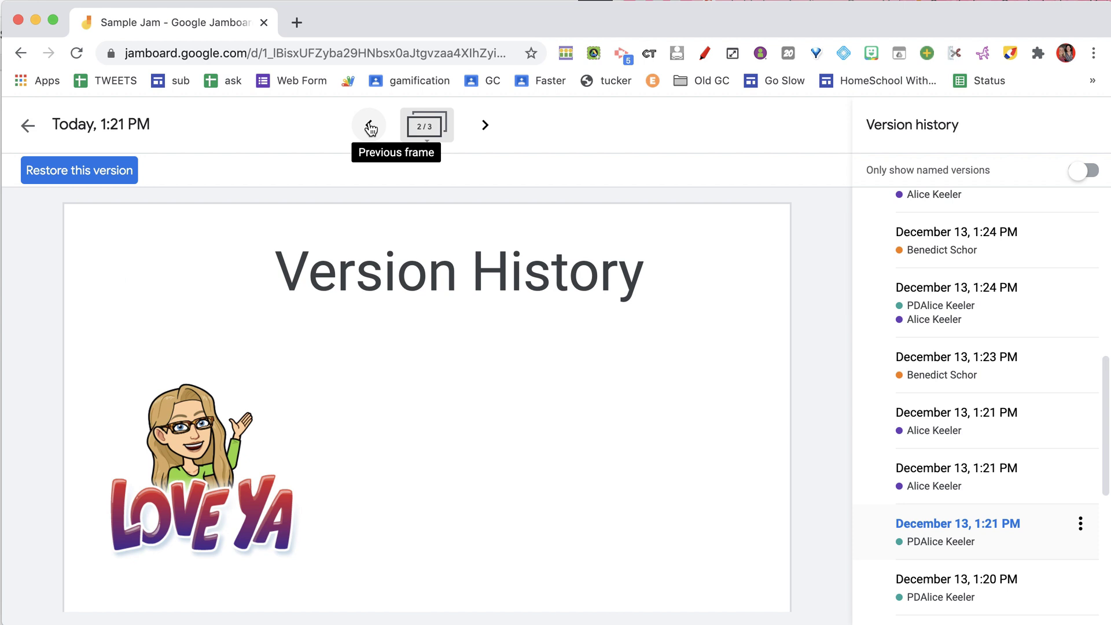
click(369, 123)
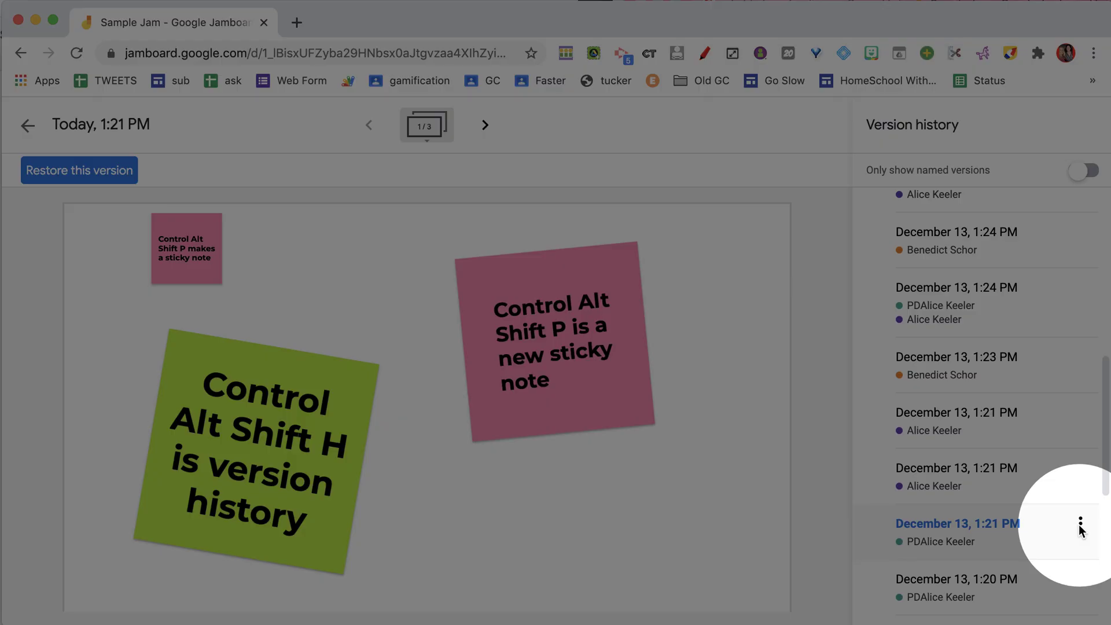
Step: Use the 1:21 PM version's Name this version option to call it 'Template'
click(1080, 526)
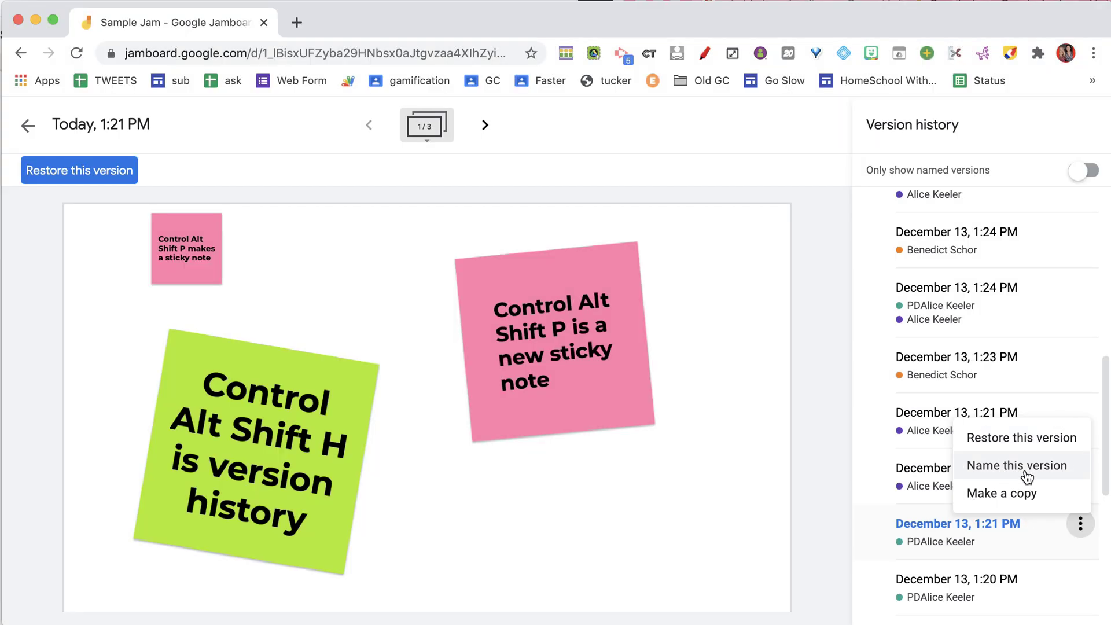
click(1025, 469)
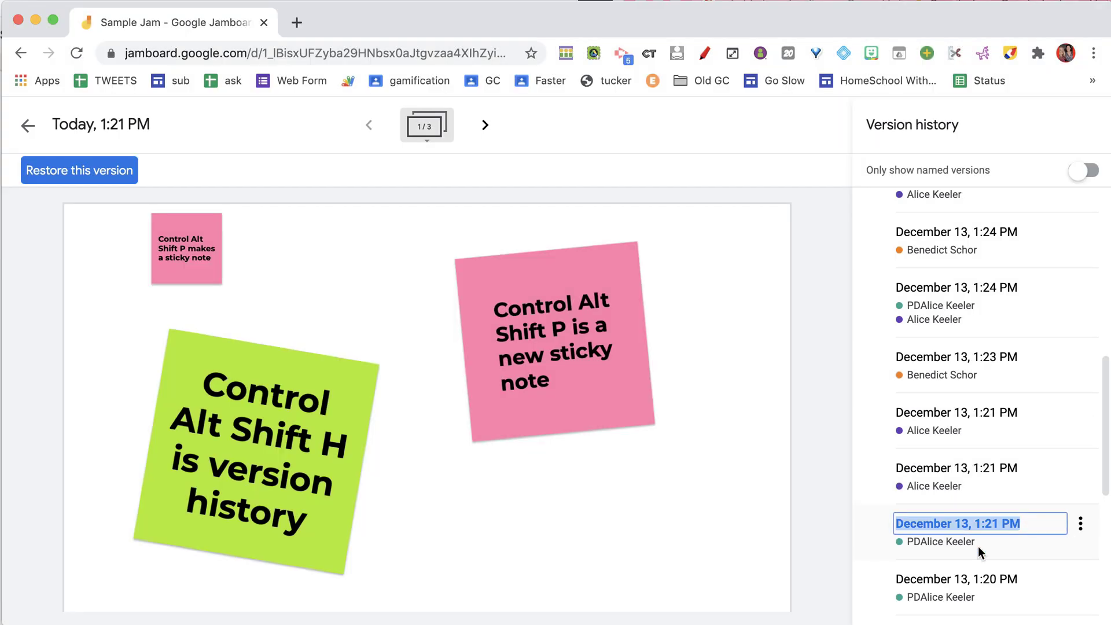
text(Template)
key(Return)
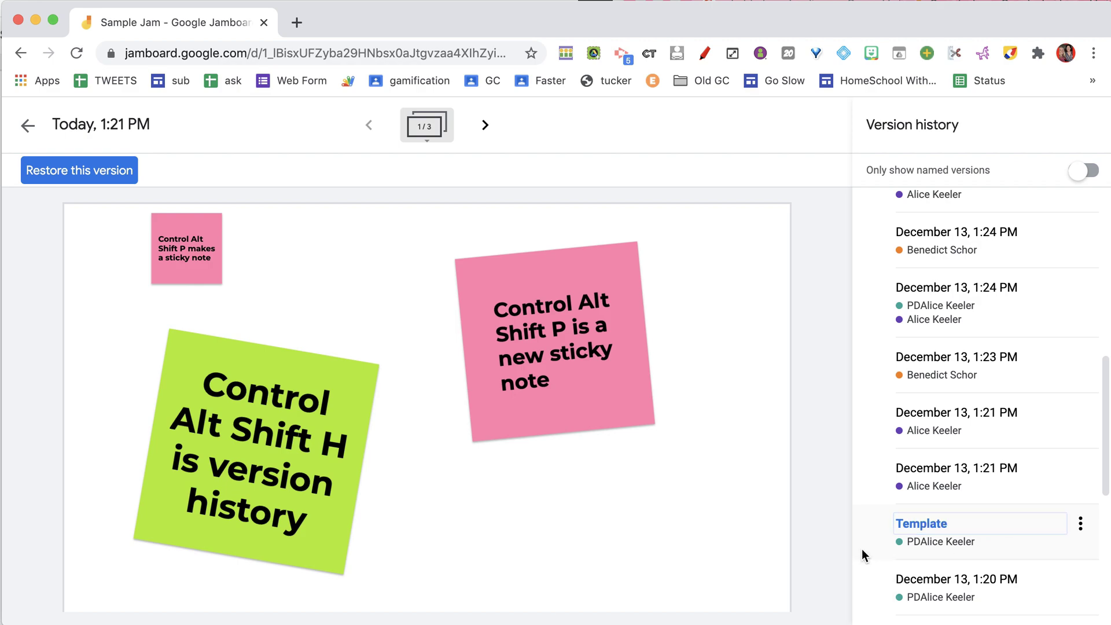